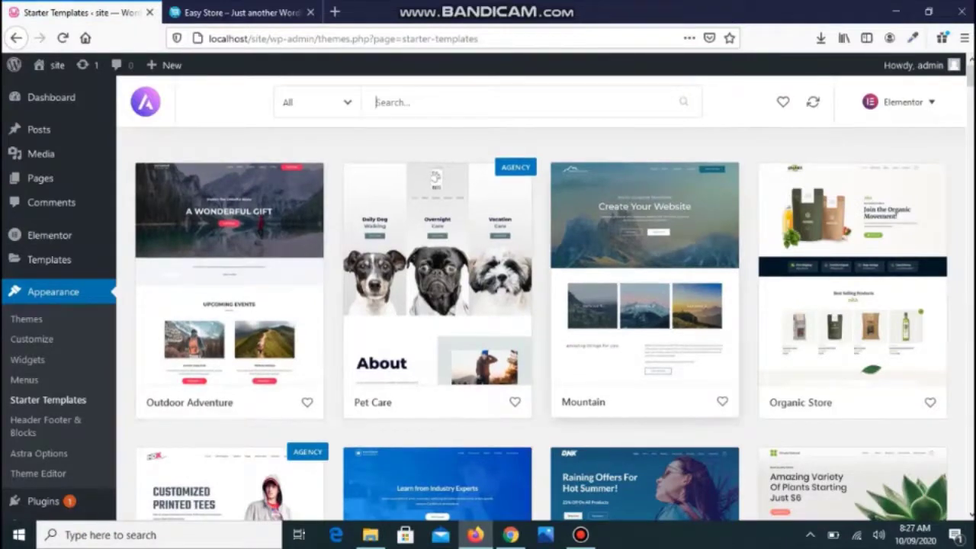
# Filter the starter templates to the eCommerce category.
pyautogui.click(316, 103)
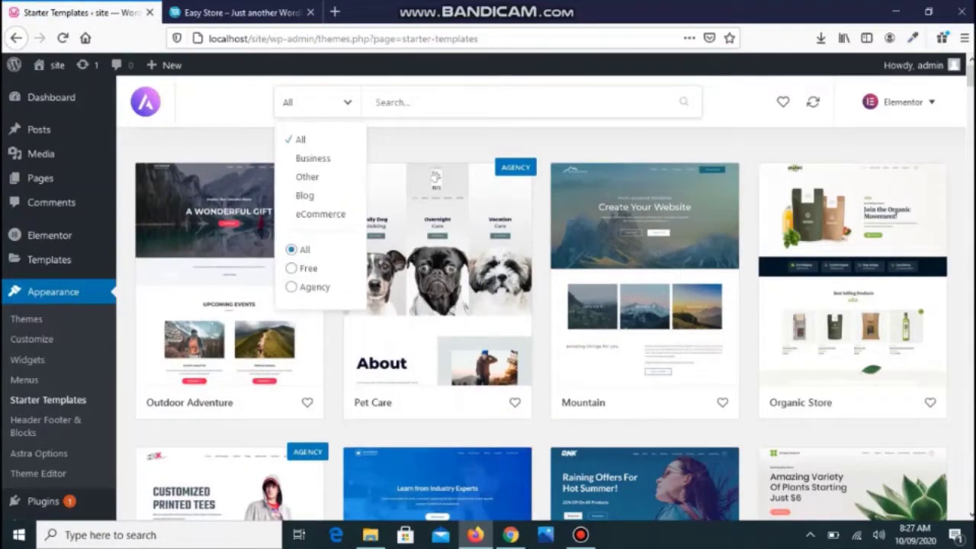
pyautogui.click(321, 214)
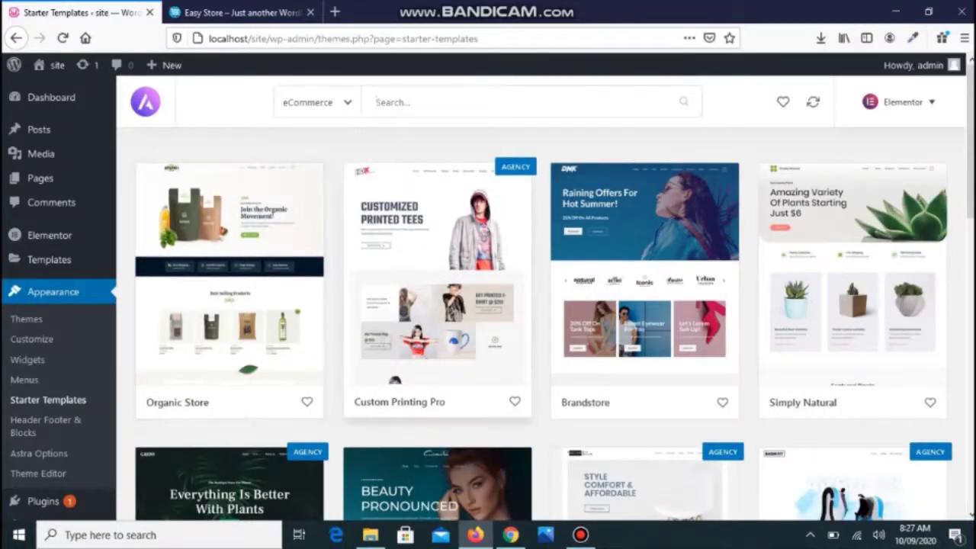
pyautogui.scroll(-1, 38, 429)
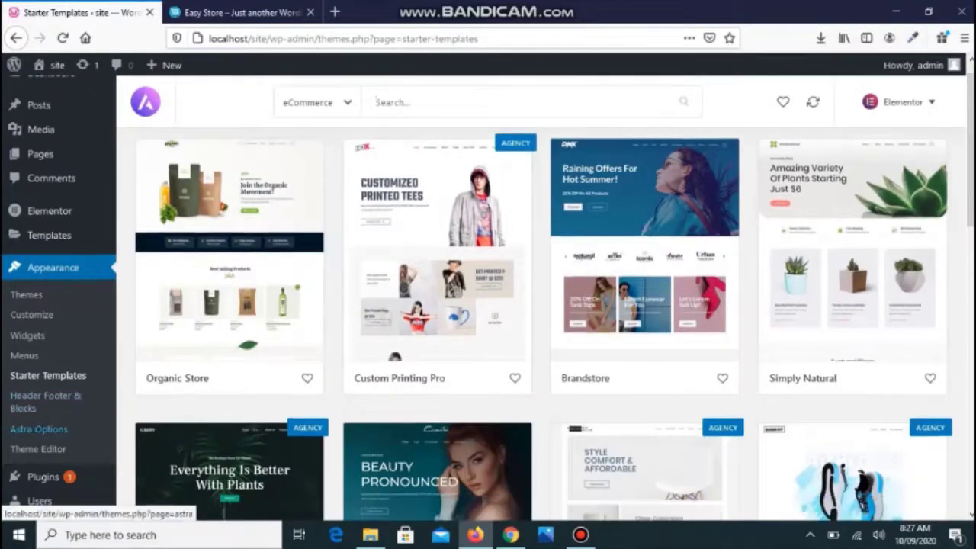
# Open the Astra Options page and review its customizer links and the Astra Pro options list.
pyautogui.click(38, 428)
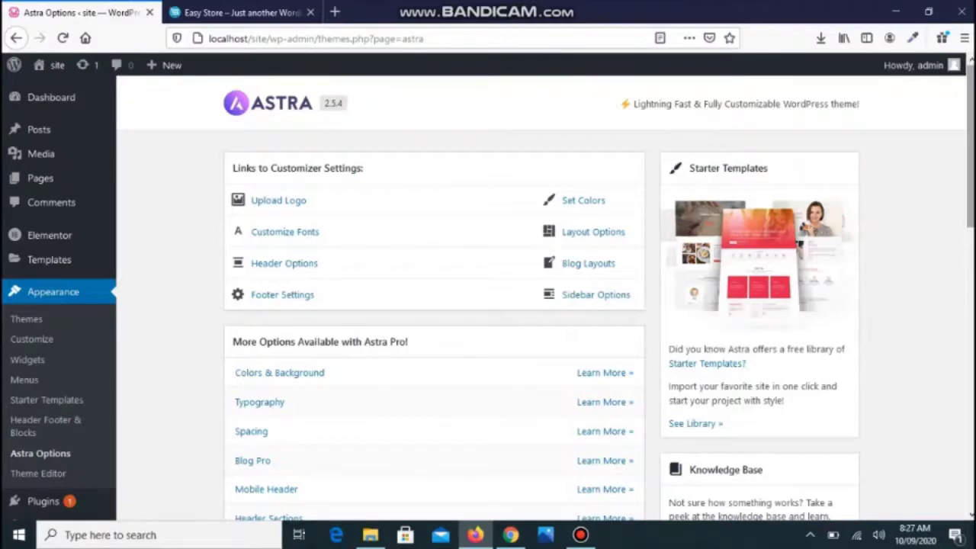
pyautogui.scroll(-5, 488, 290)
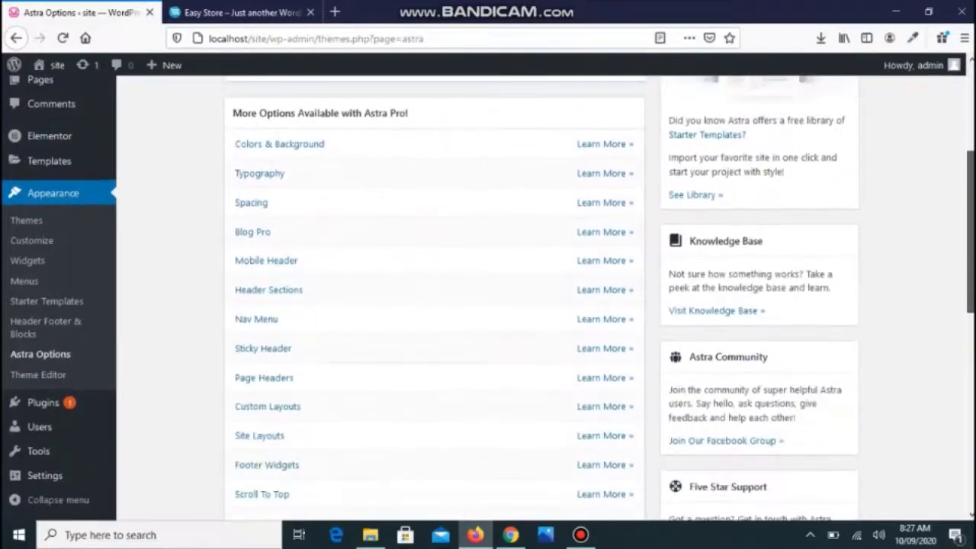
pyautogui.scroll(-4, 488, 297)
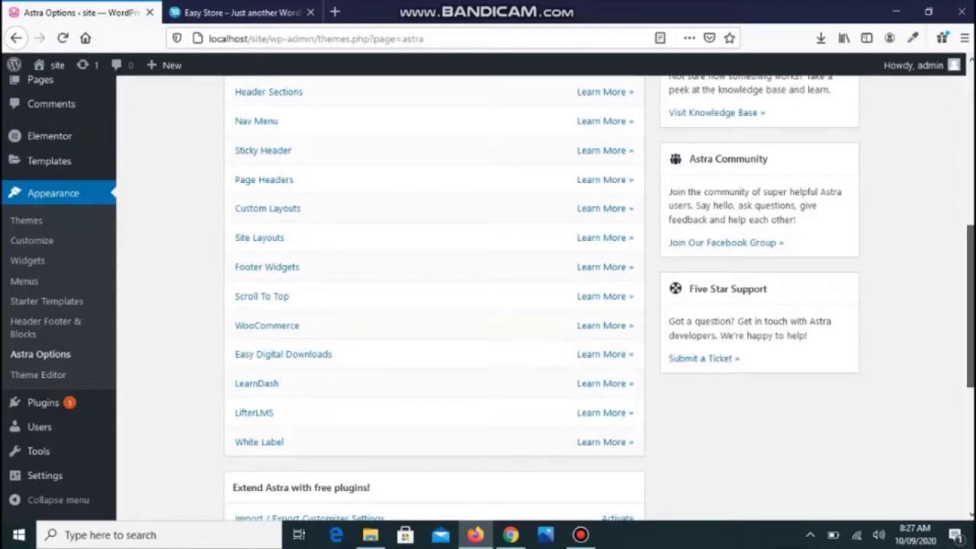
pyautogui.moveTo(970, 306); pyautogui.dragTo(970, 146)
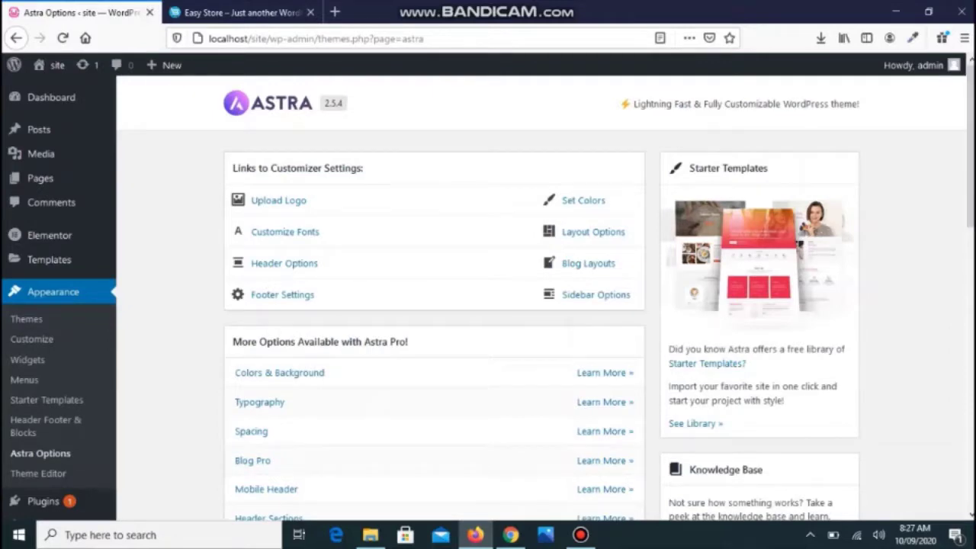
# Open the starter templates library from Astra Options and filter it to free eCommerce templates.
pyautogui.click(696, 423)
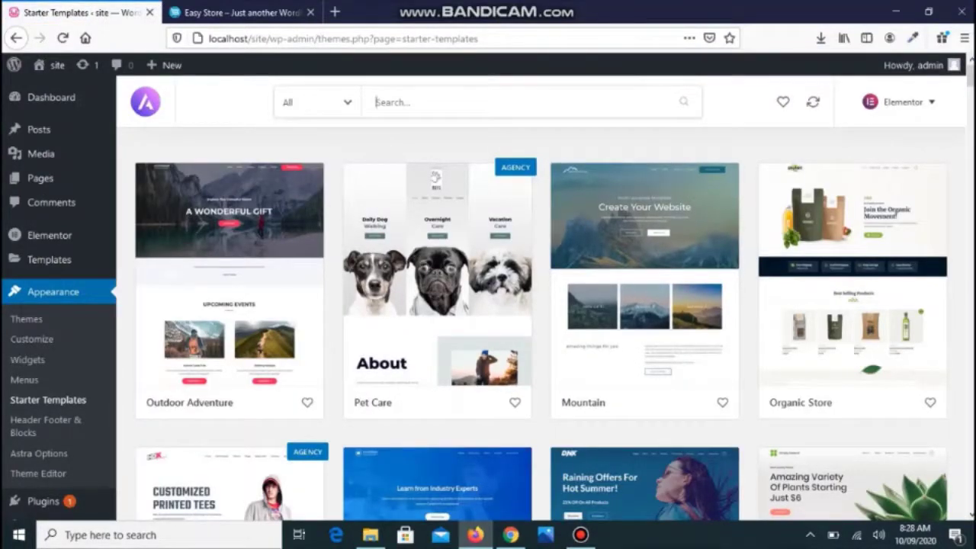
pyautogui.click(316, 102)
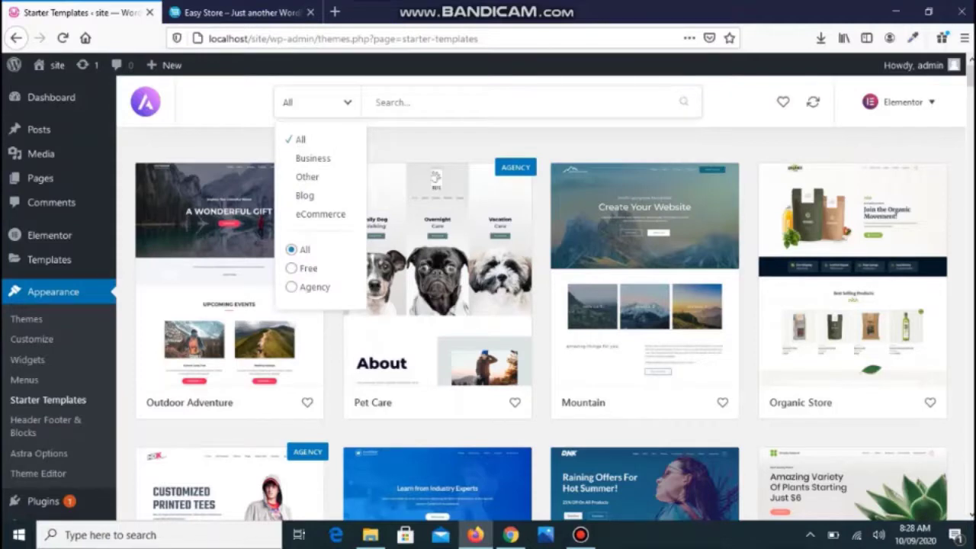
pyautogui.click(320, 213)
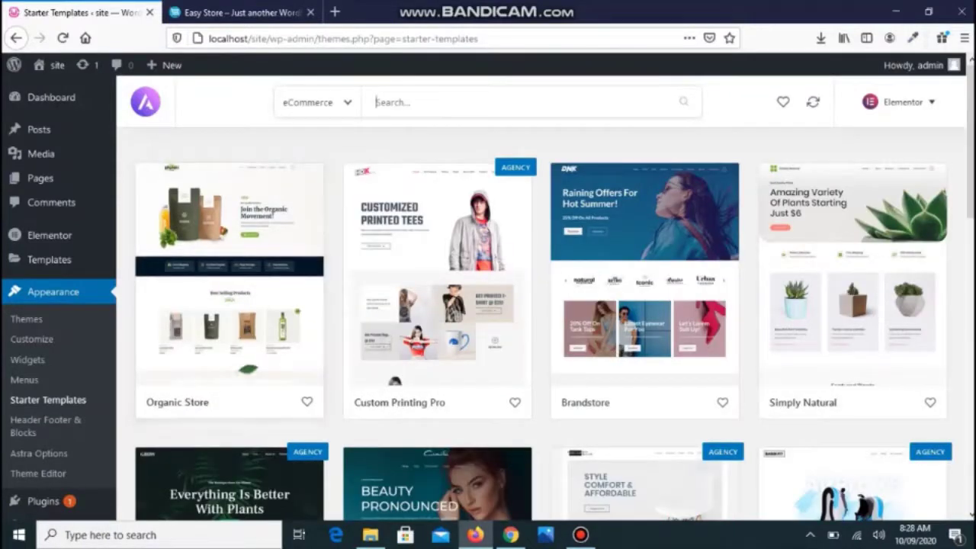
pyautogui.click(317, 102)
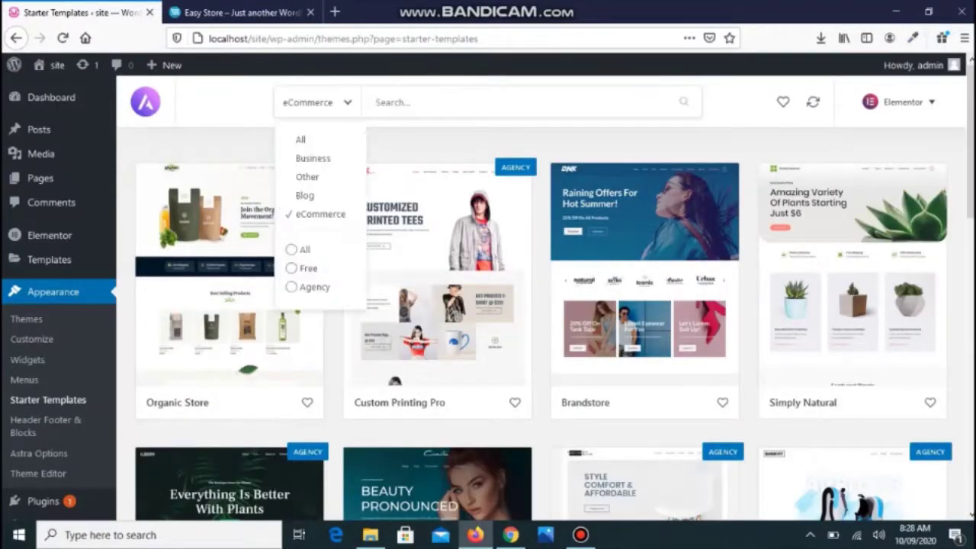
pyautogui.click(308, 268)
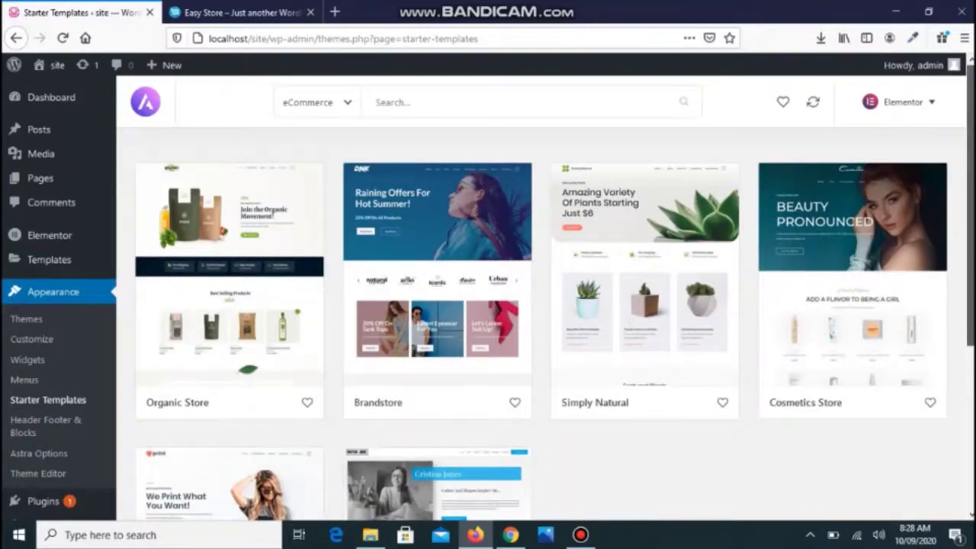
# Look through the free eCommerce templates and open the Brandstore template.
pyautogui.scroll(-3, 541, 321)
pyautogui.scroll(-3, 542, 320)
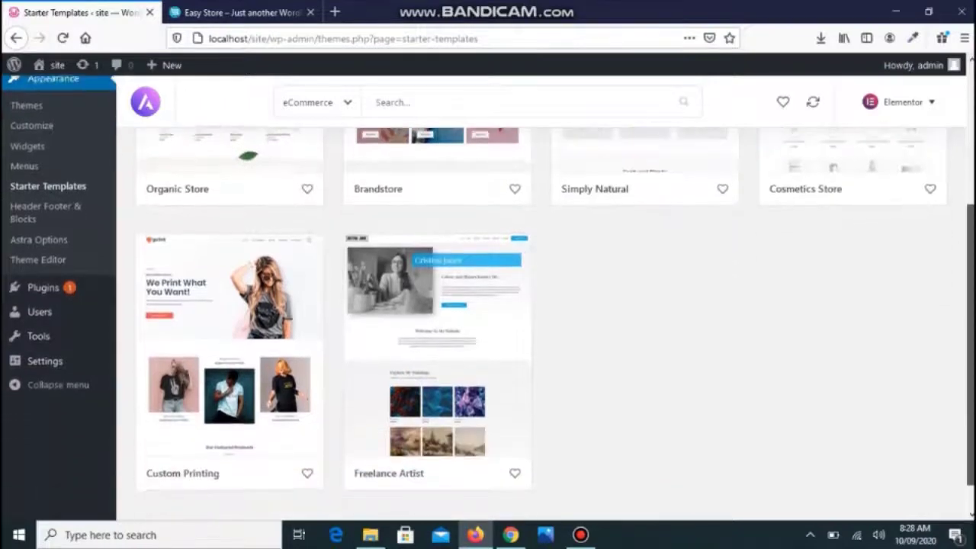
pyautogui.scroll(3, 438, 320)
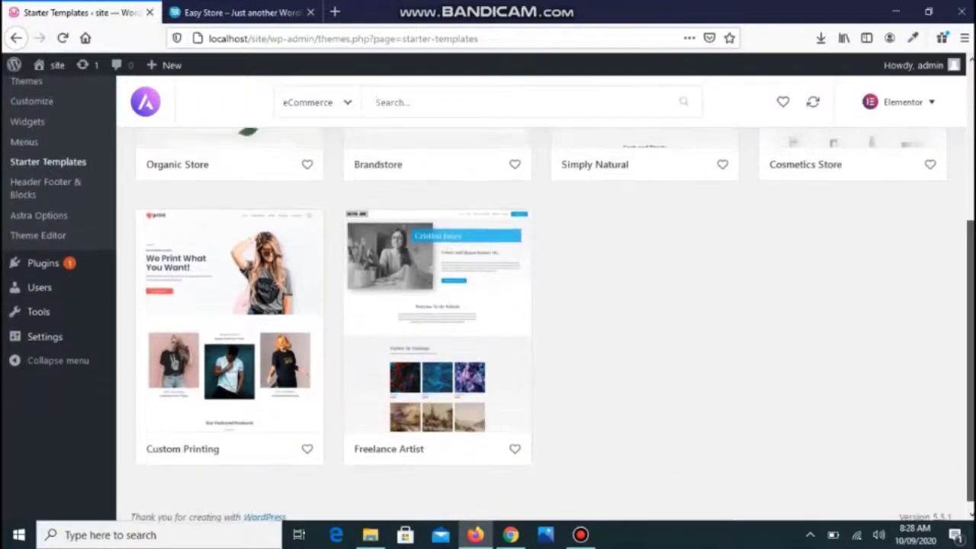
pyautogui.scroll(2, 438, 320)
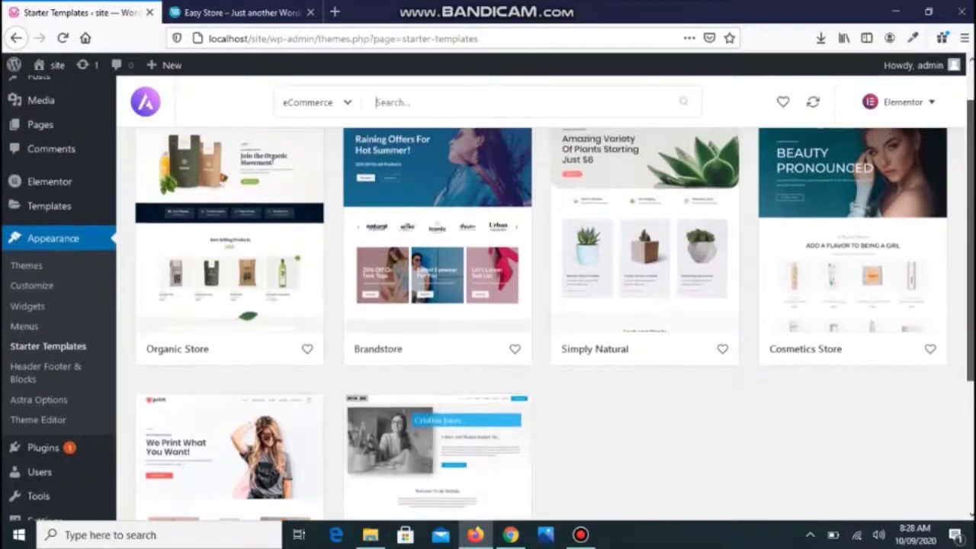
pyautogui.scroll(1, 437, 320)
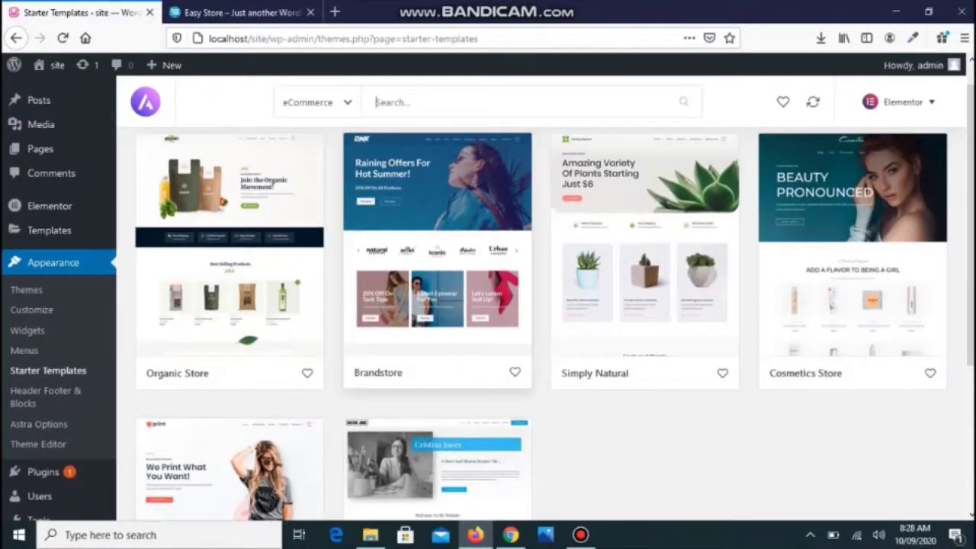
pyautogui.click(438, 320)
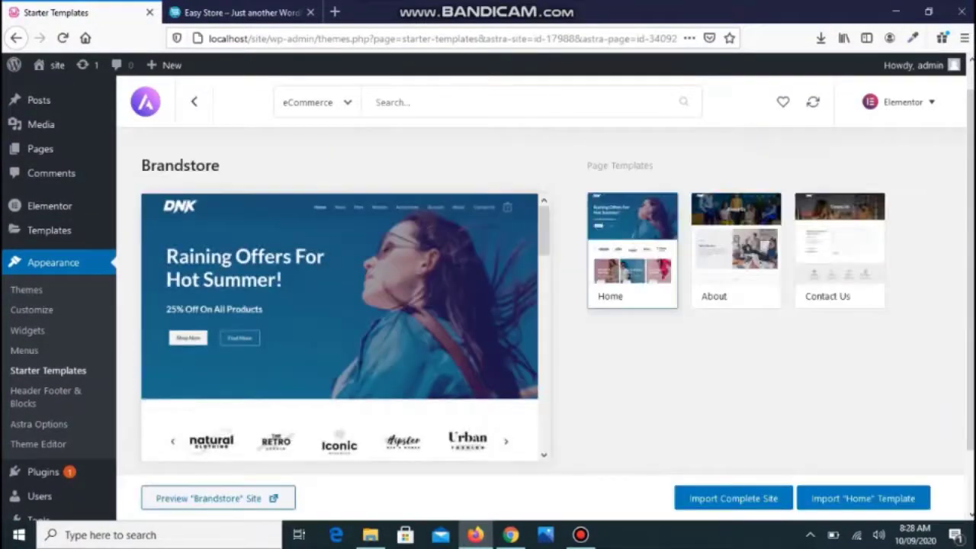
pyautogui.scroll(-3, 59, 290)
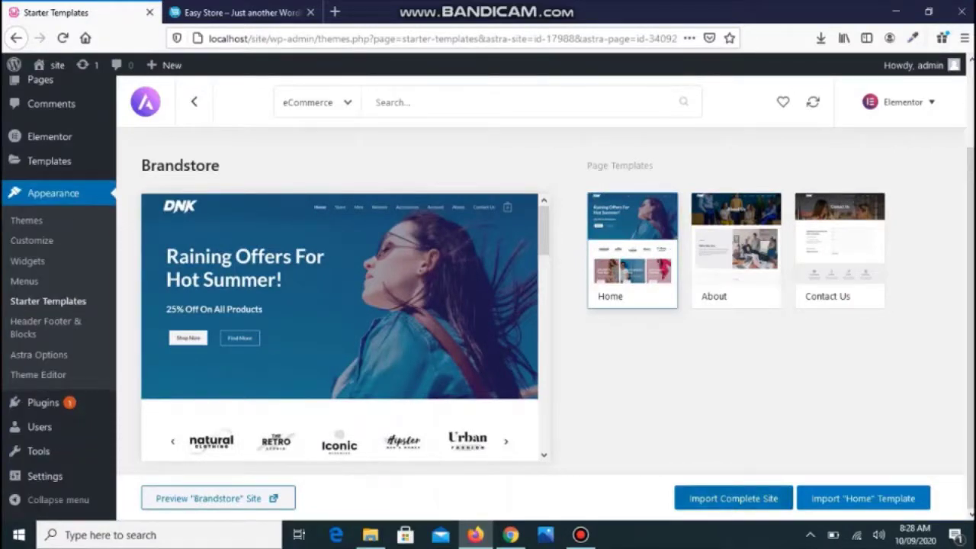
# Import the complete Brandstore site with the default import options, skipping the plugin update.
pyautogui.click(734, 498)
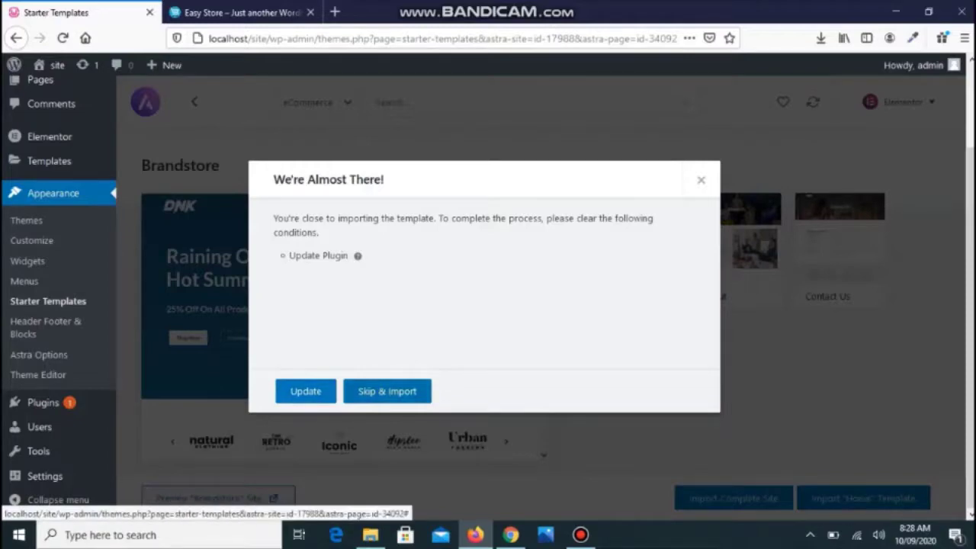
pyautogui.click(386, 392)
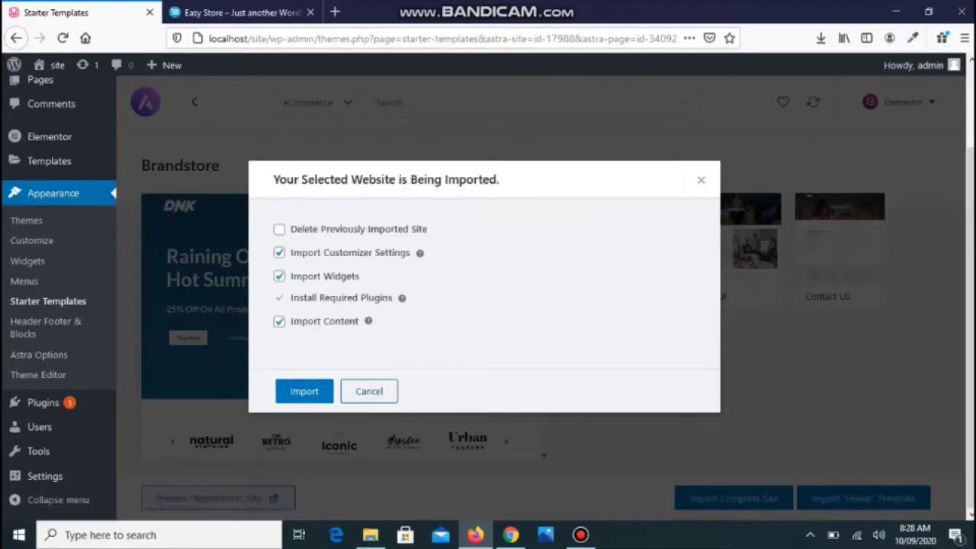
pyautogui.click(304, 391)
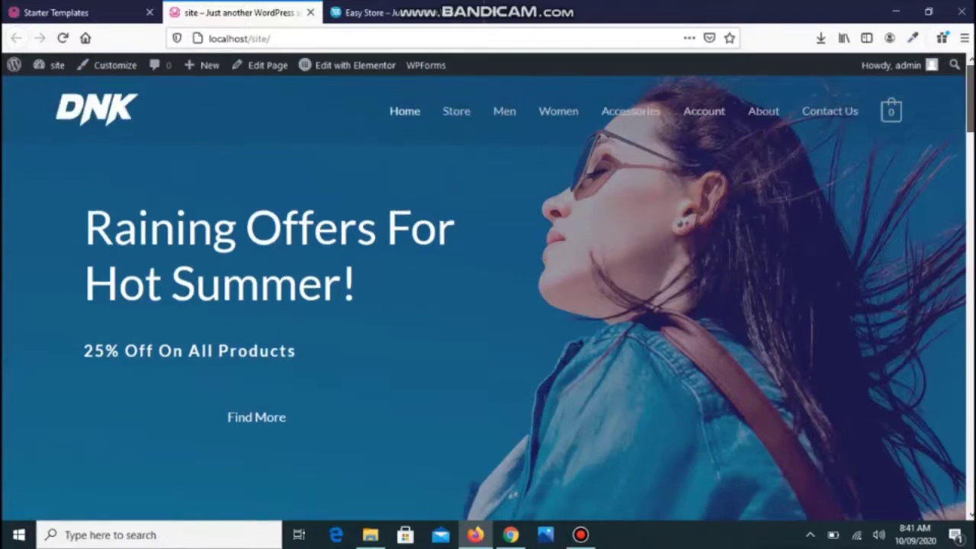
# Examine the imported site's home page from the hero banner through the product sections to the footer.
pyautogui.scroll(-10, 487, 297)
pyautogui.scroll(5, 488, 297)
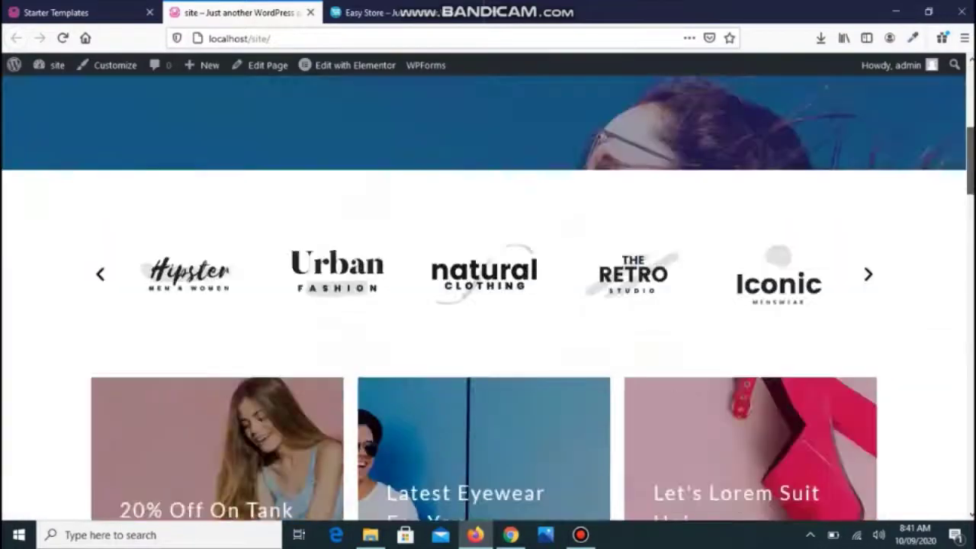
pyautogui.scroll(-15, 488, 298)
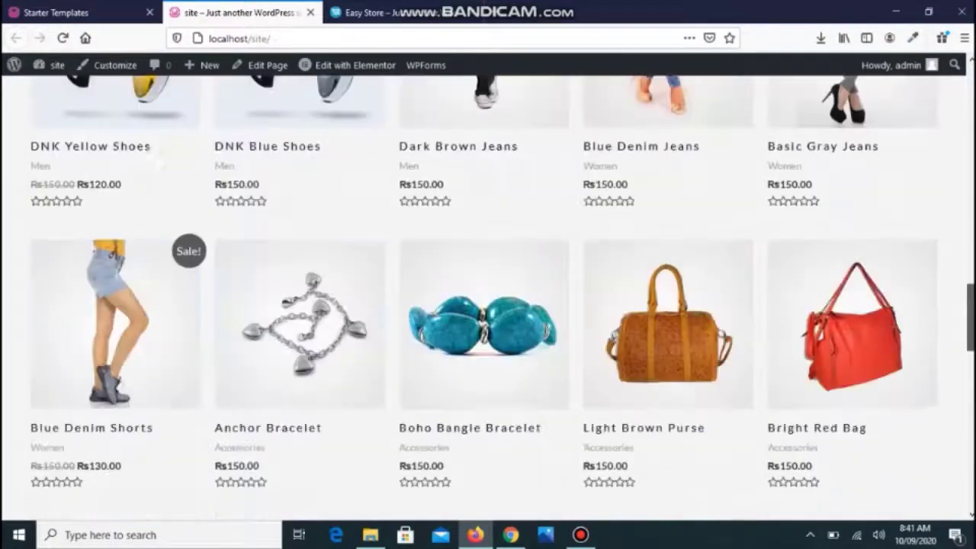
pyautogui.scroll(-2, 488, 298)
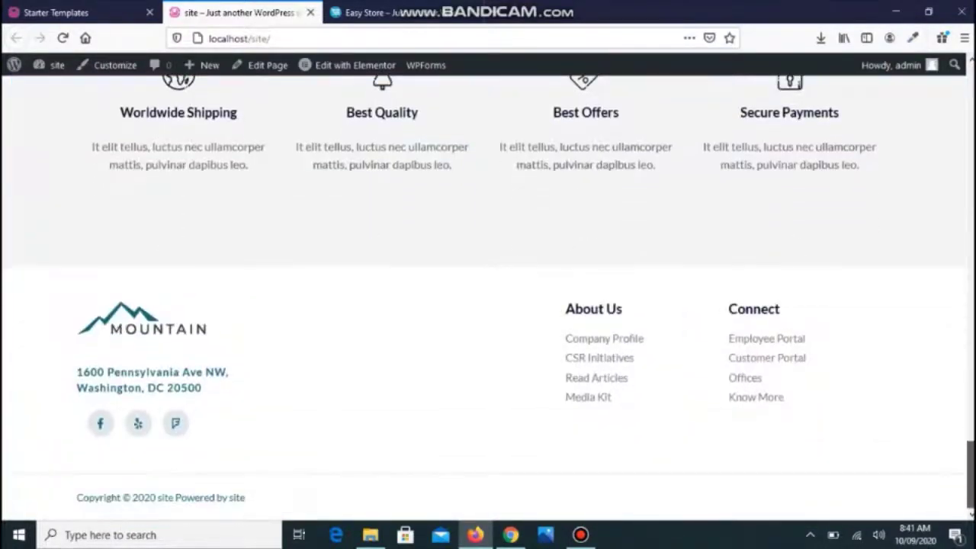
pyautogui.scroll(10, 488, 298)
pyautogui.scroll(12, 488, 298)
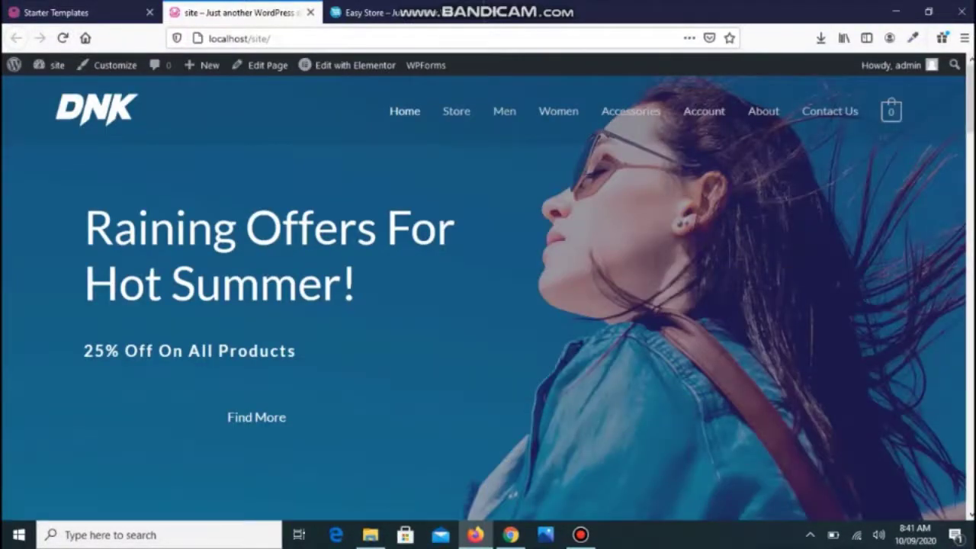
# Open the site's Store page and examine its product listing and category sidebar.
pyautogui.click(456, 111)
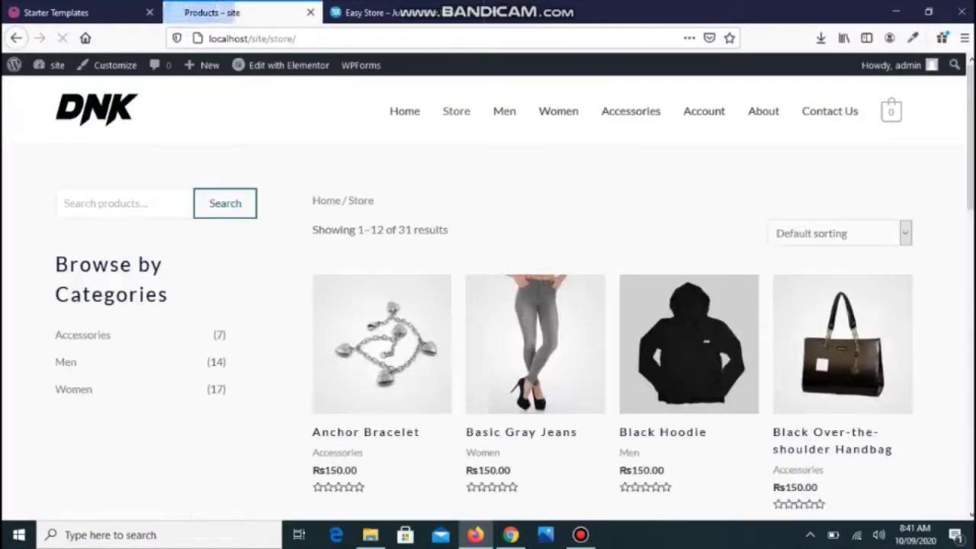
pyautogui.scroll(-3, 515, 298)
pyautogui.scroll(-10, 515, 297)
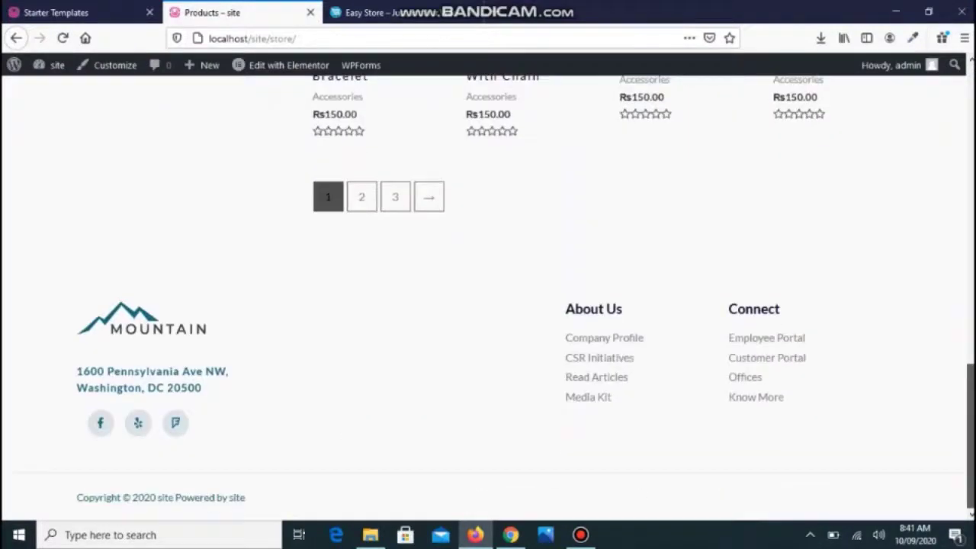
pyautogui.scroll(10, 515, 297)
pyautogui.scroll(3, 516, 298)
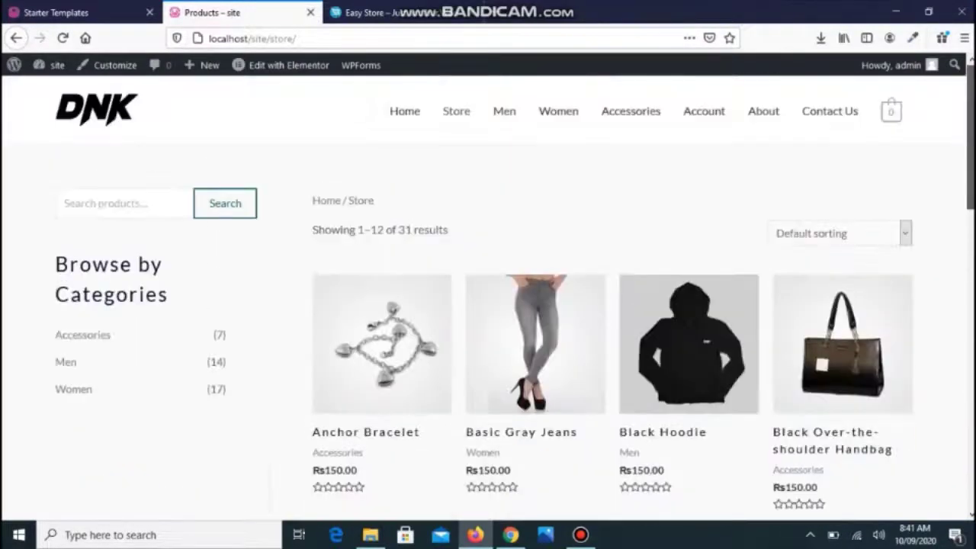
pyautogui.scroll(-3, 516, 297)
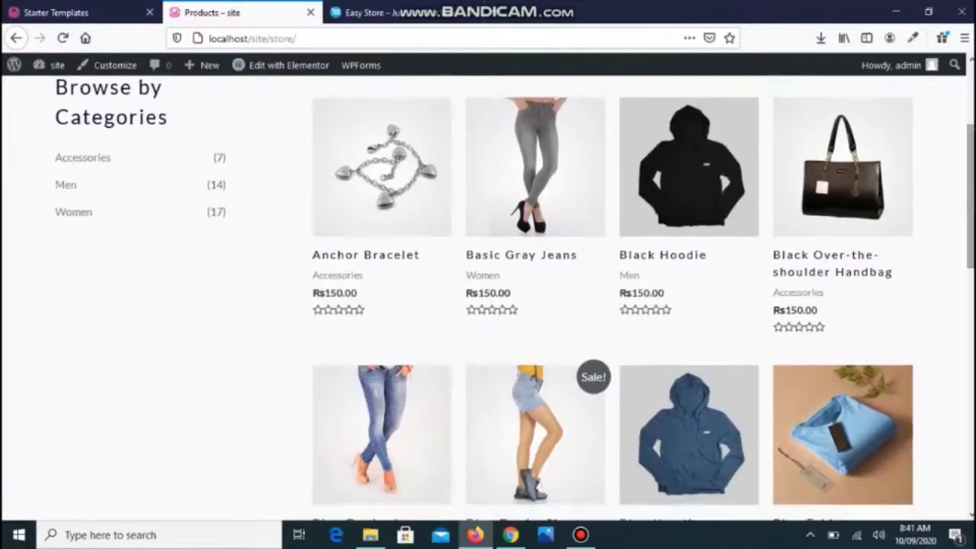
# Open the Basic Gray Jeans product and add one to the cart.
pyautogui.click(535, 168)
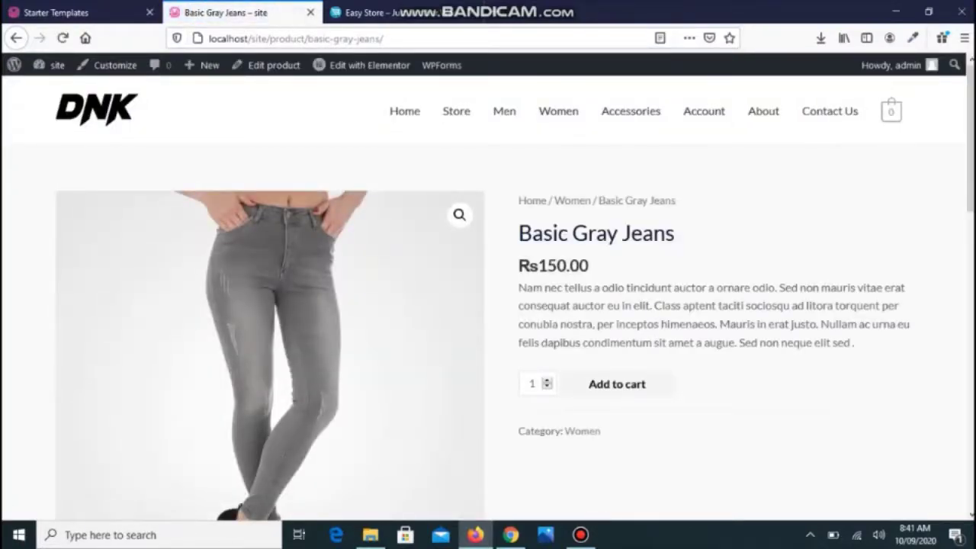
pyautogui.scroll(-3, 516, 293)
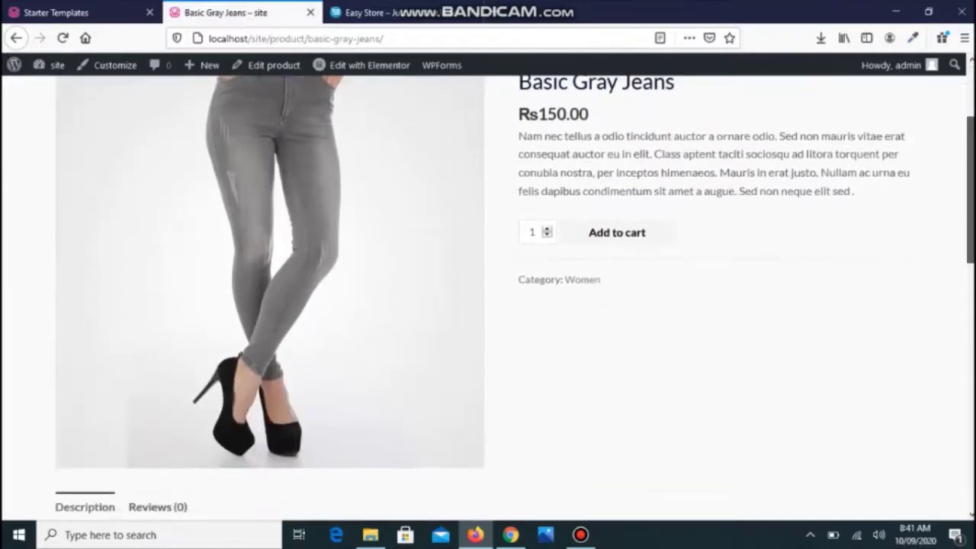
pyautogui.press('F5')
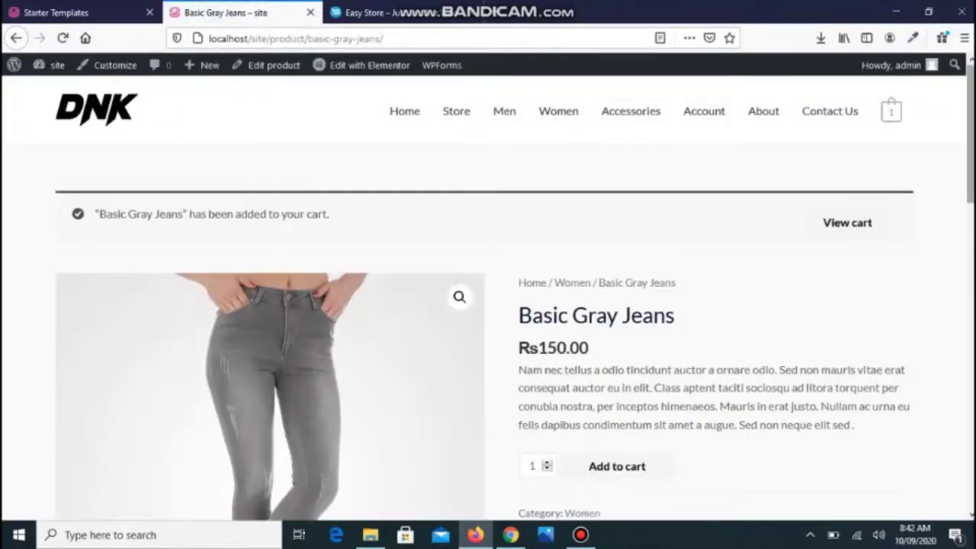
# Review the Basic Gray Jeans product page, including its description and related products.
pyautogui.scroll(-5, 488, 297)
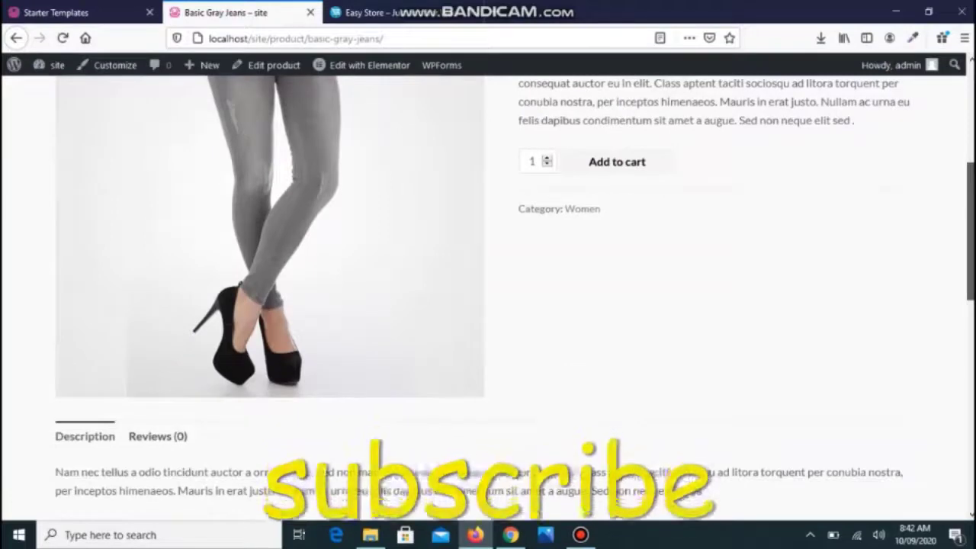
pyautogui.scroll(-1, 488, 297)
pyautogui.scroll(1, 488, 297)
pyautogui.scroll(-3, 488, 297)
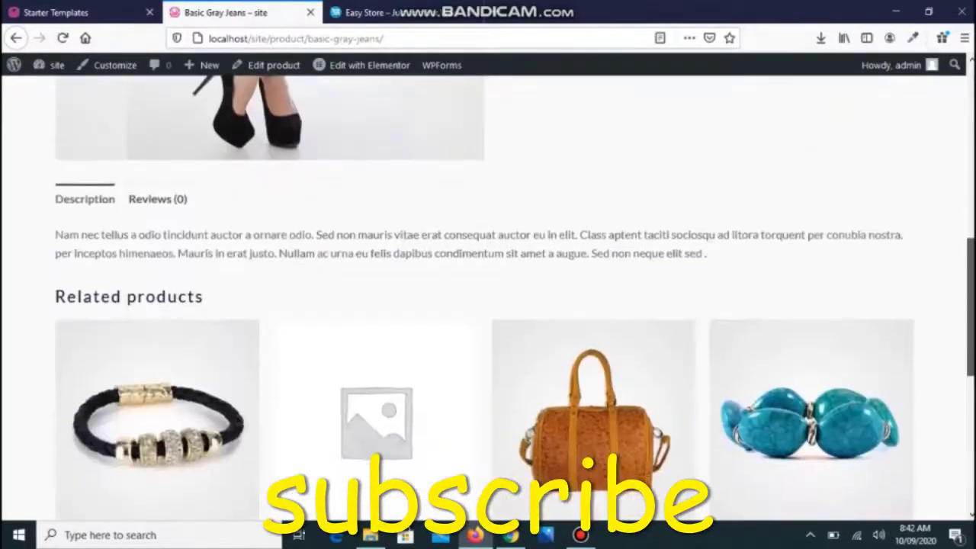
pyautogui.scroll(10, 488, 297)
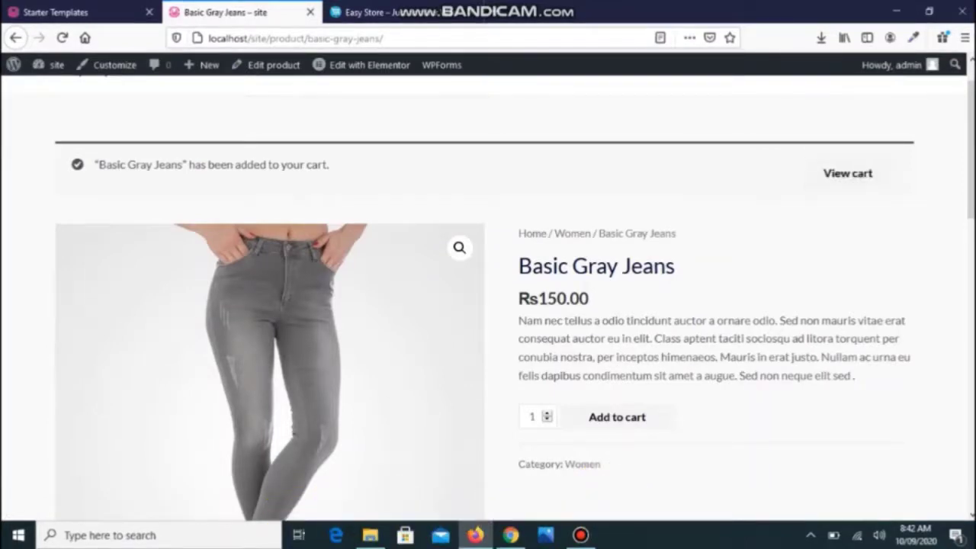
# View the shopping cart, and look over the home page down to its Featured Products section.
pyautogui.click(847, 172)
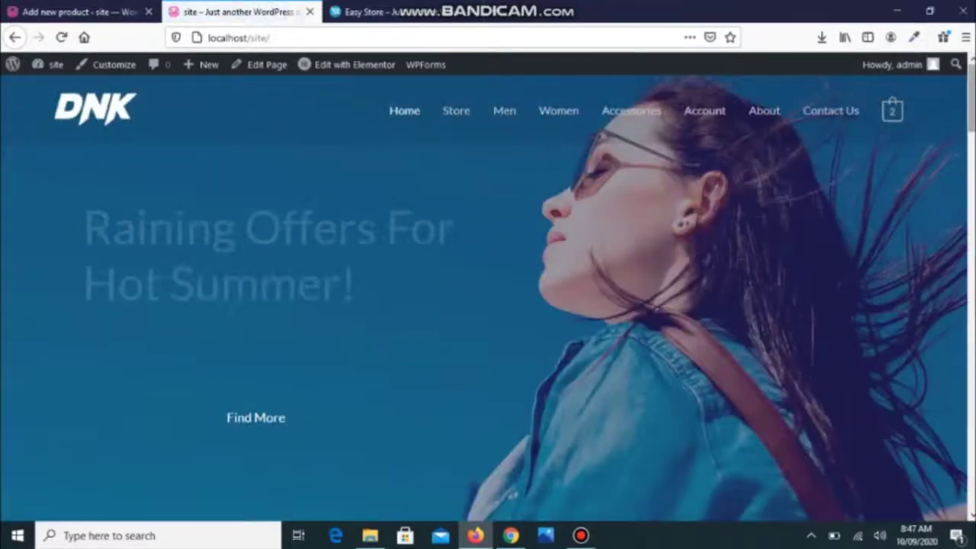
pyautogui.scroll(-10, 488, 297)
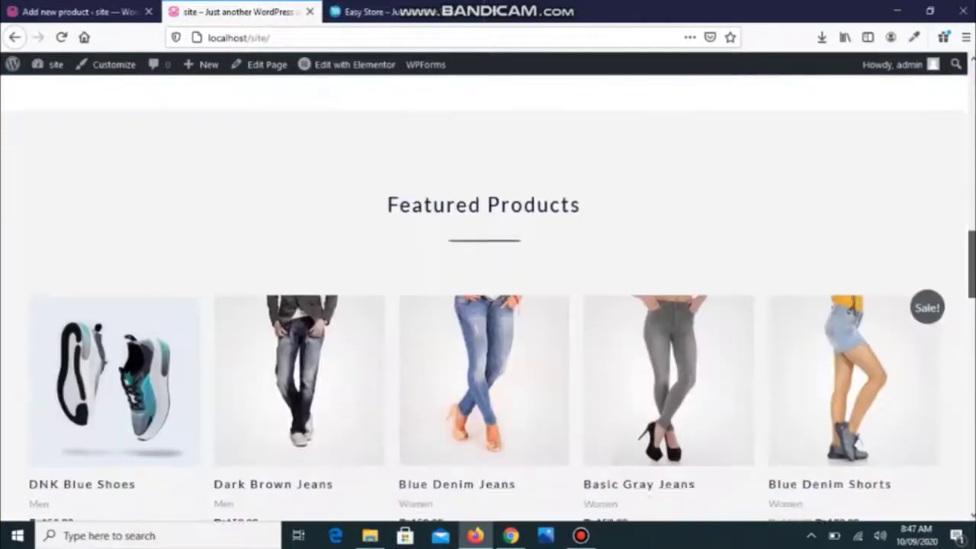
# Start a new WooCommerce product in the site's admin area and name it "dress".
pyautogui.click(77, 11)
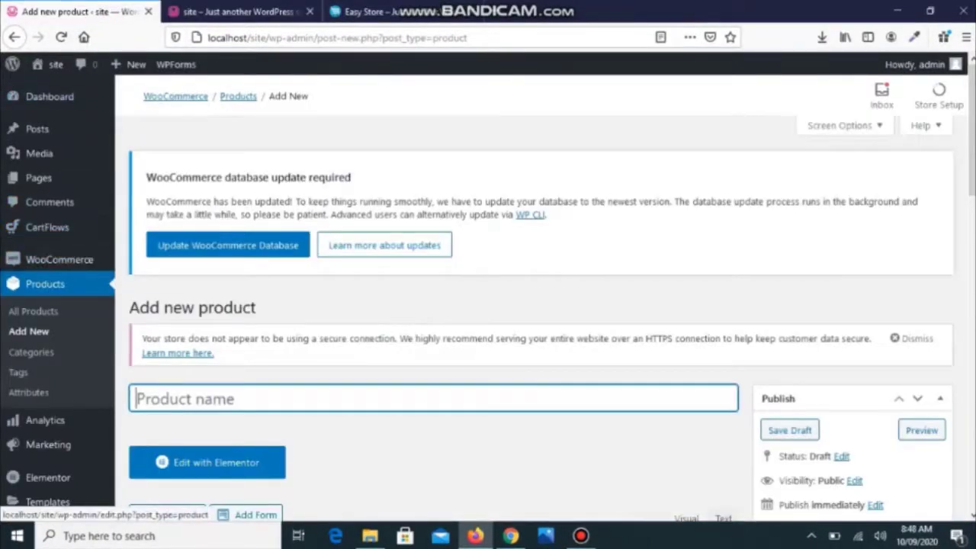
pyautogui.moveTo(60, 260)
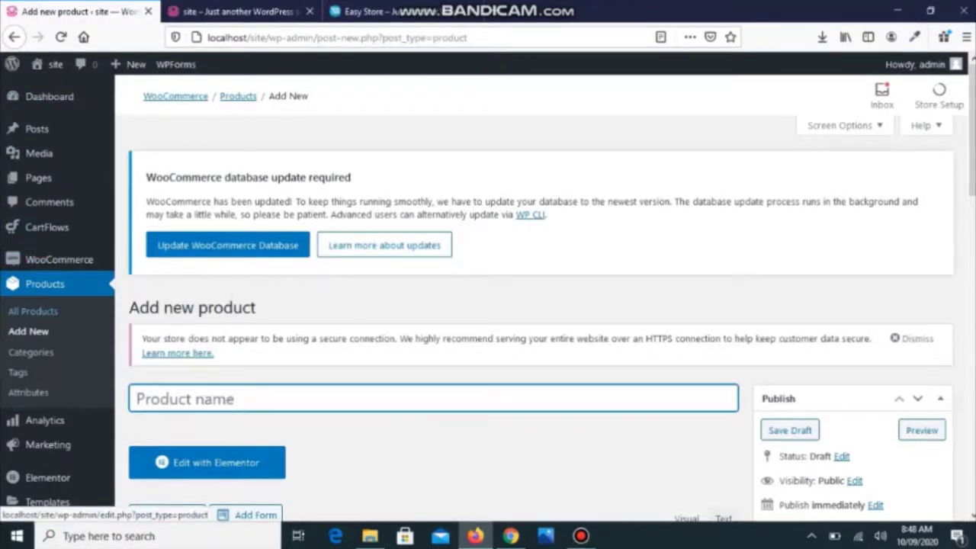
pyautogui.click(28, 330)
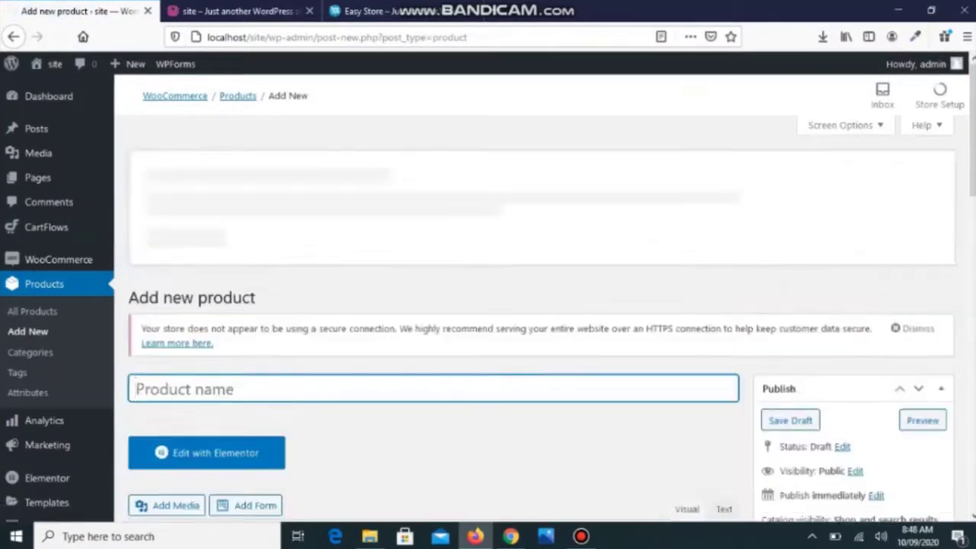
pyautogui.moveTo(197, 264); pyautogui.dragTo(197, 343)
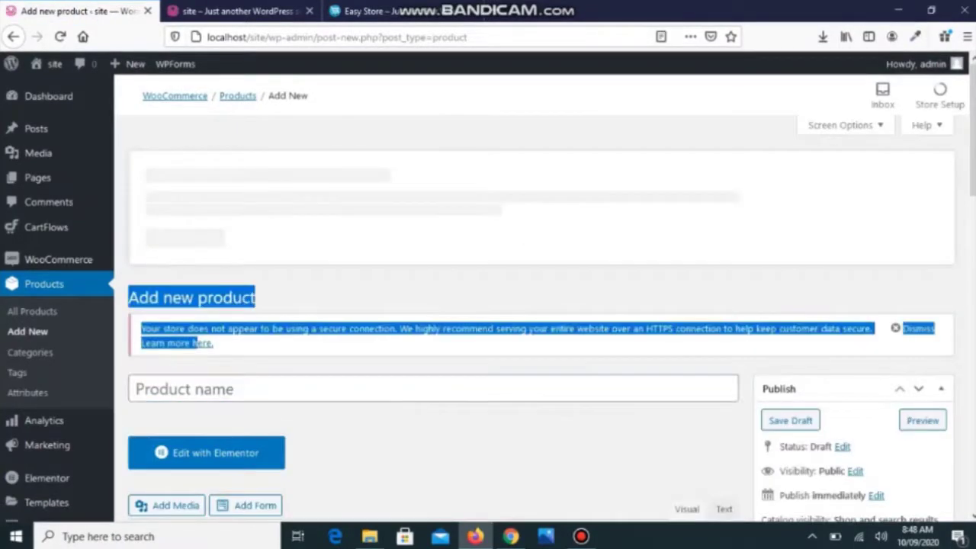
pyautogui.click(196, 388)
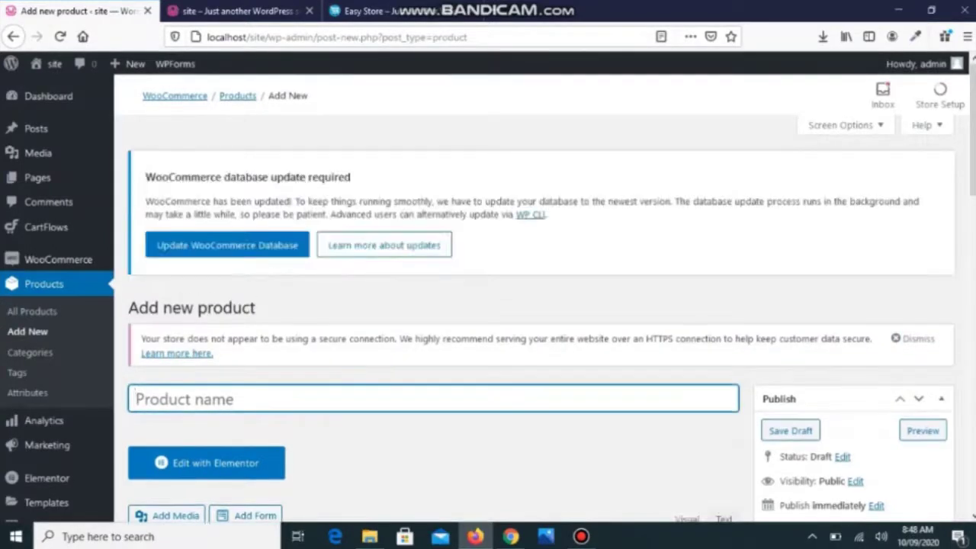
pyautogui.write('dre')
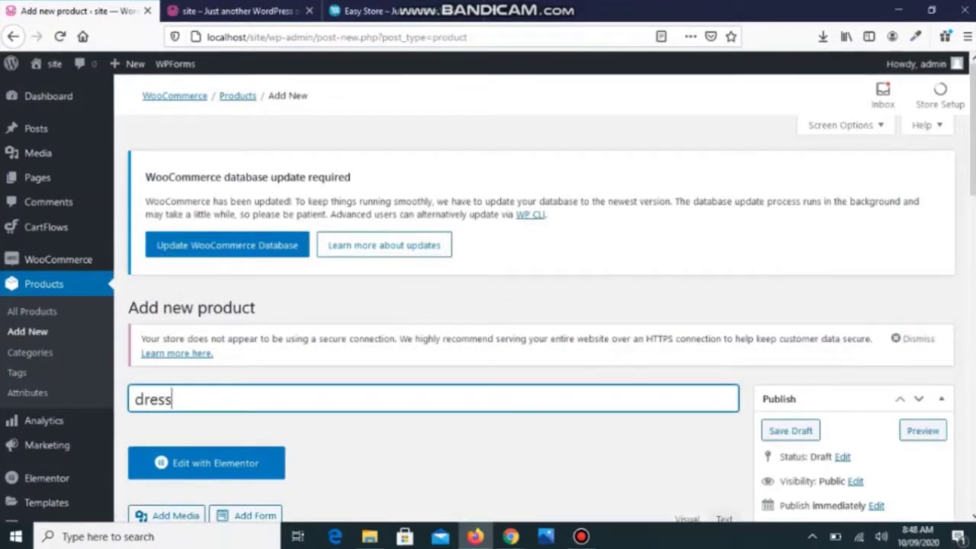
pyautogui.write('ss')
# Enter "woman dess" as the product's main description.
pyautogui.scroll(-2, 488, 293)
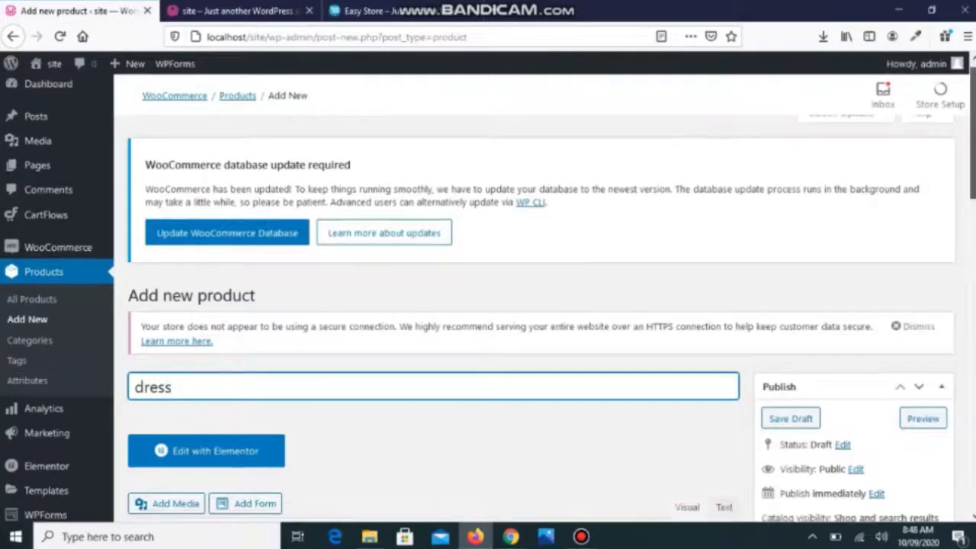
pyautogui.scroll(-5, 488, 294)
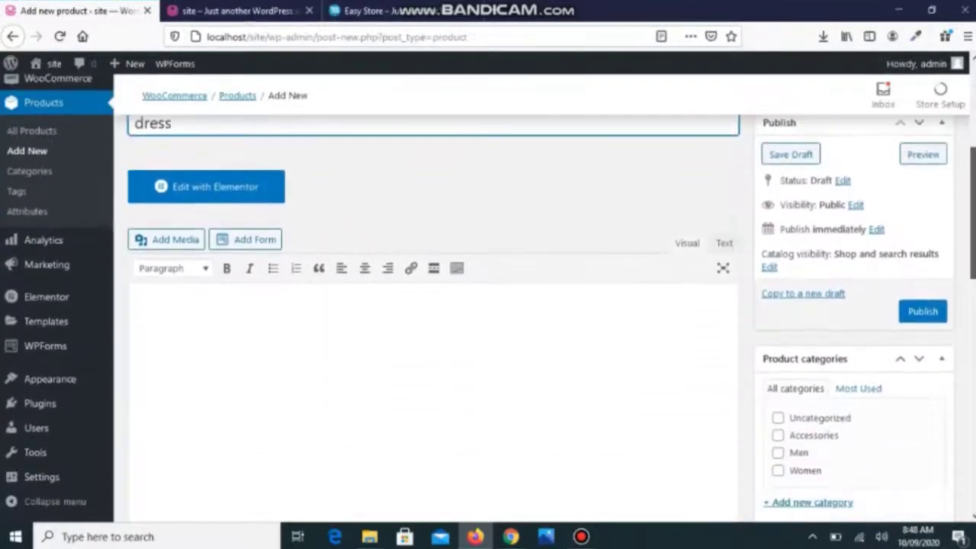
pyautogui.scroll(-2, 433, 305)
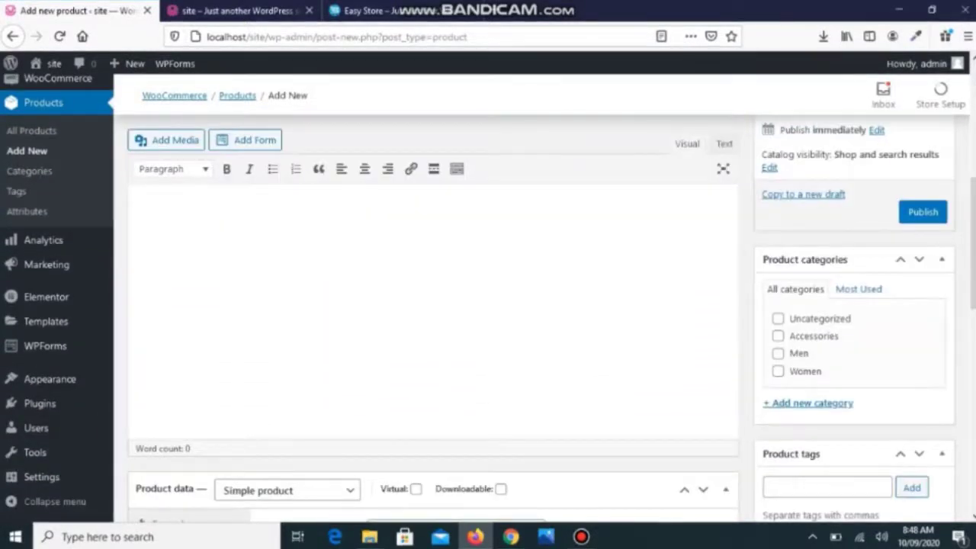
pyautogui.click(142, 209)
pyautogui.write('wo')
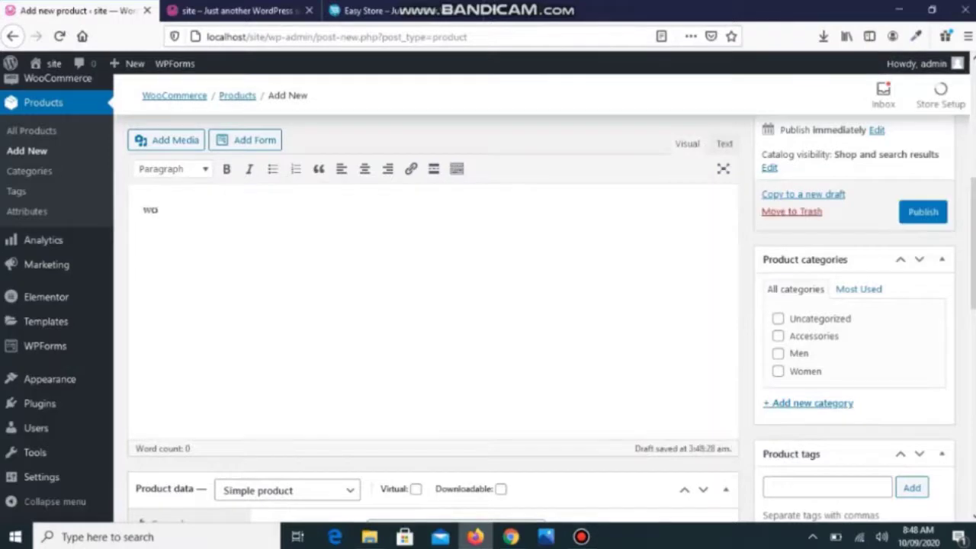
pyautogui.write('mwn')
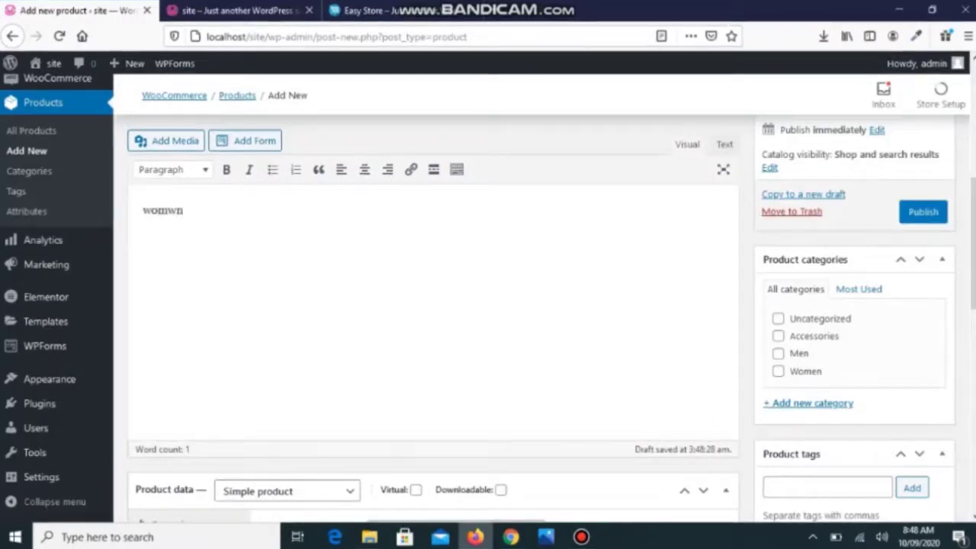
pyautogui.press('BackSpace')
pyautogui.press('BackSpace')
pyautogui.press('BackSpace')
pyautogui.write('ma')
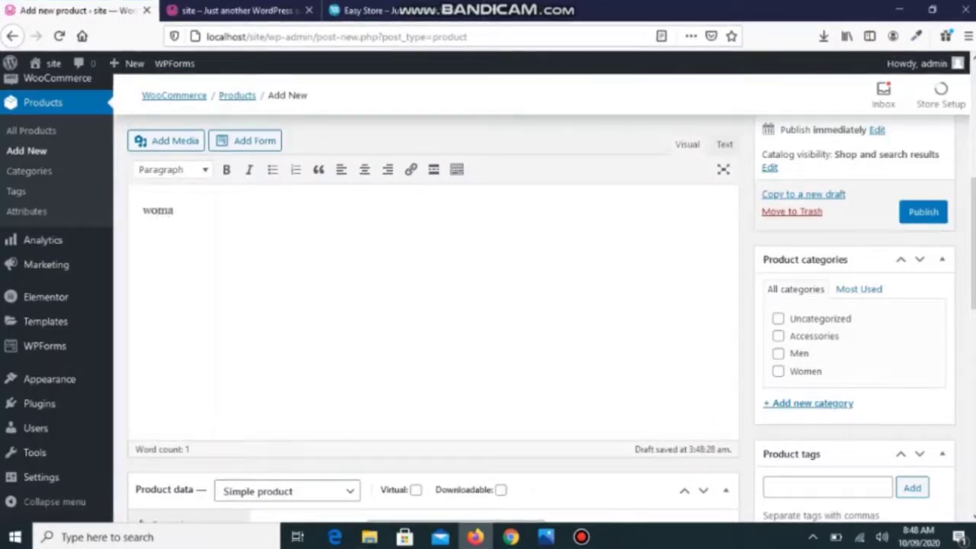
pyautogui.write('n dess')
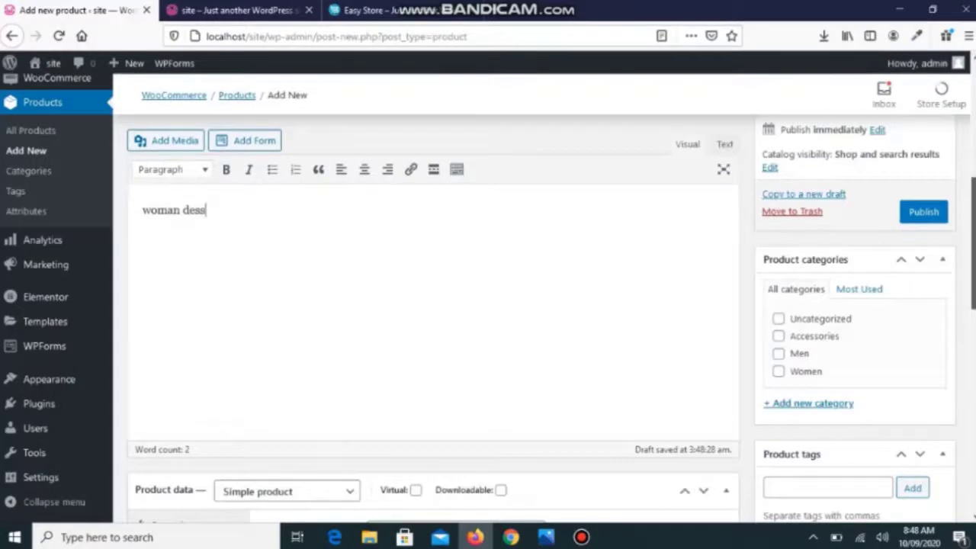
# Assign the product to the Women category and set its regular price to 7000.
pyautogui.scroll(-3, 488, 320)
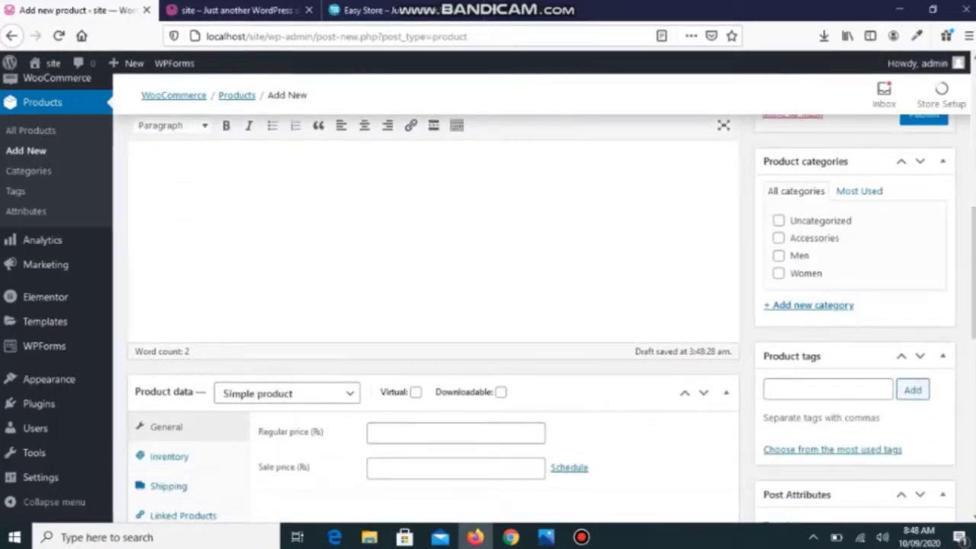
pyautogui.click(779, 273)
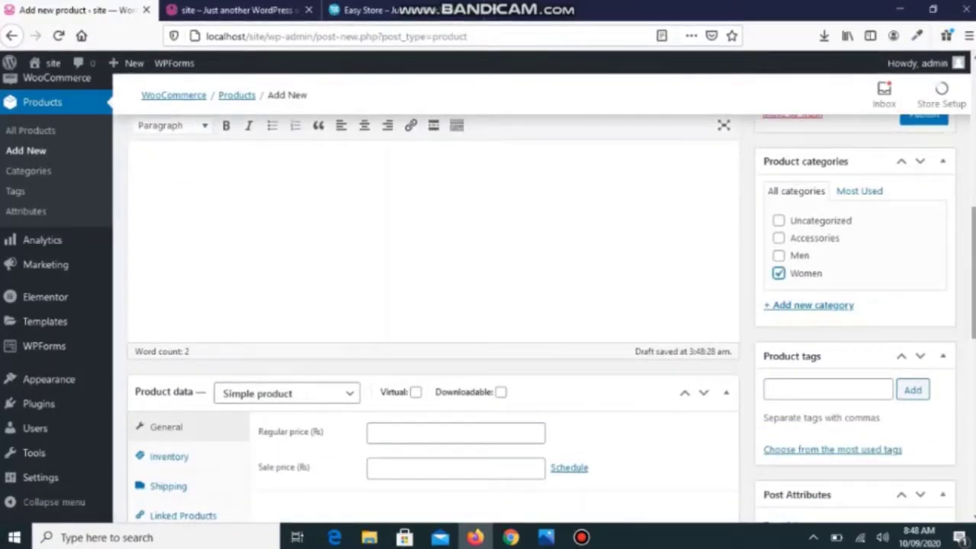
pyautogui.scroll(-3, 488, 320)
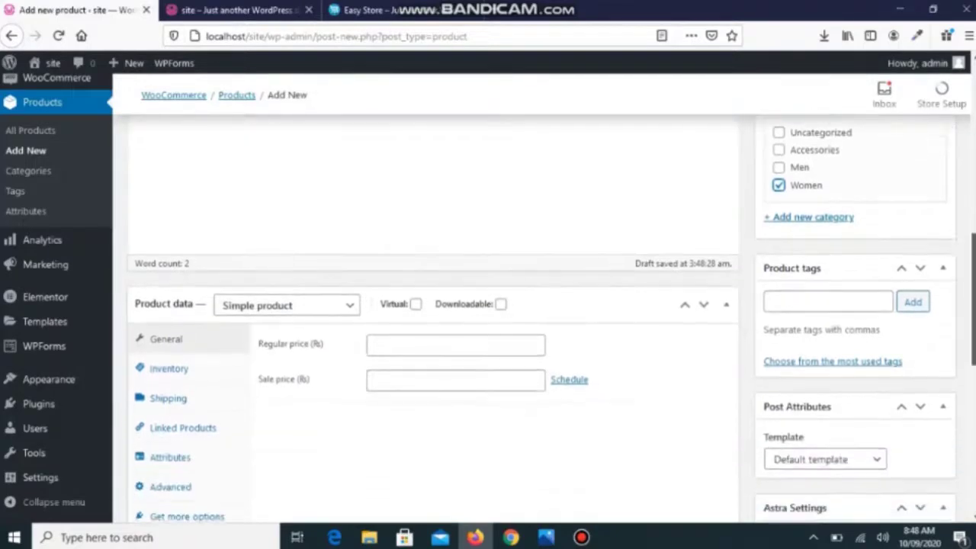
pyautogui.scroll(-2, 488, 321)
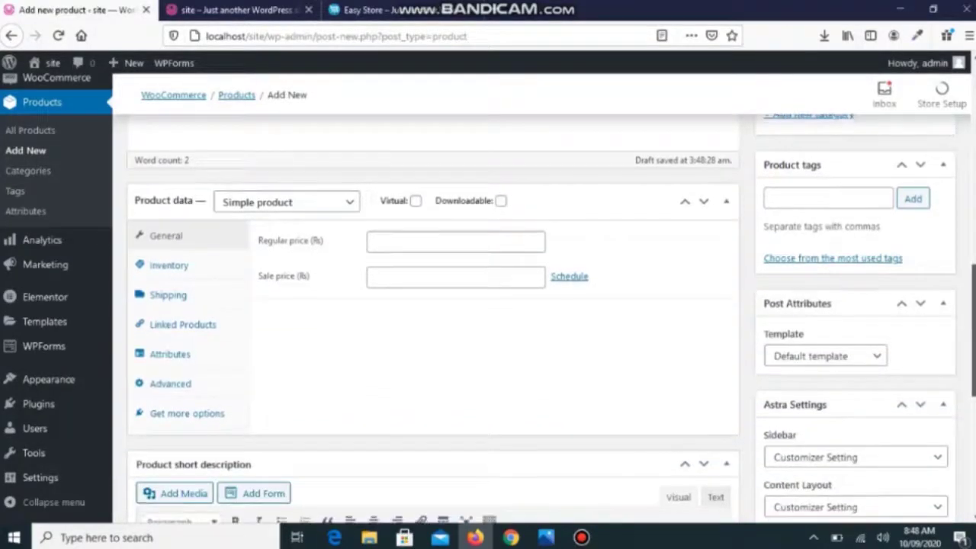
pyautogui.scroll(1, 488, 320)
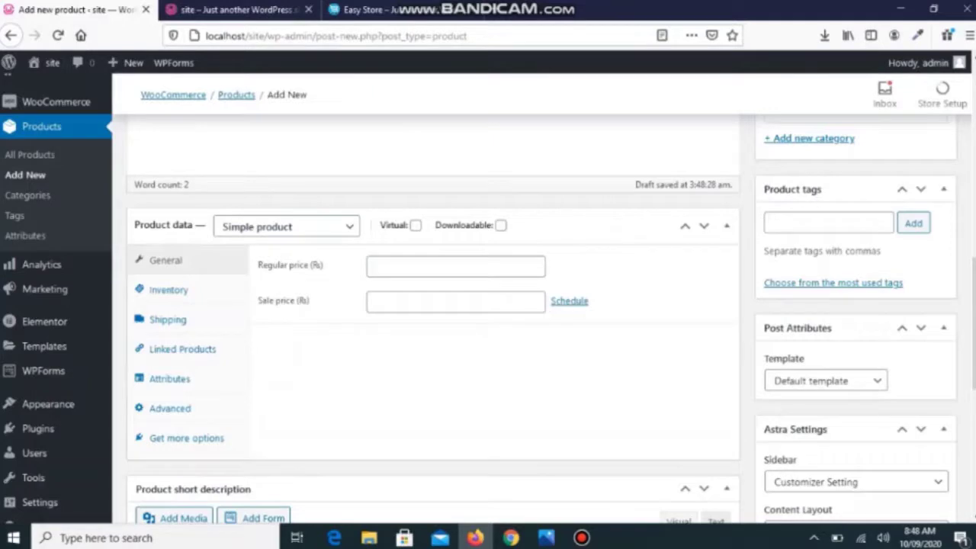
pyautogui.click(455, 266)
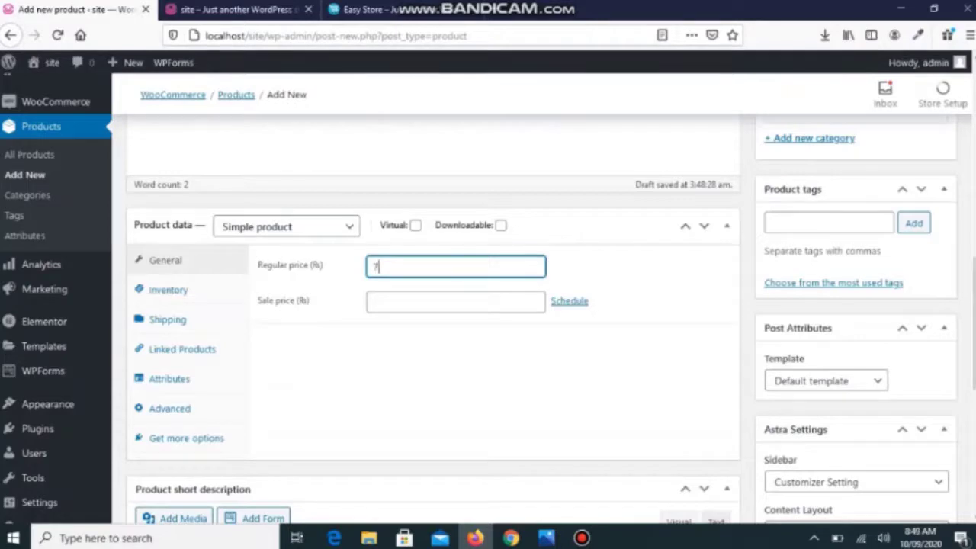
pyautogui.write('000')
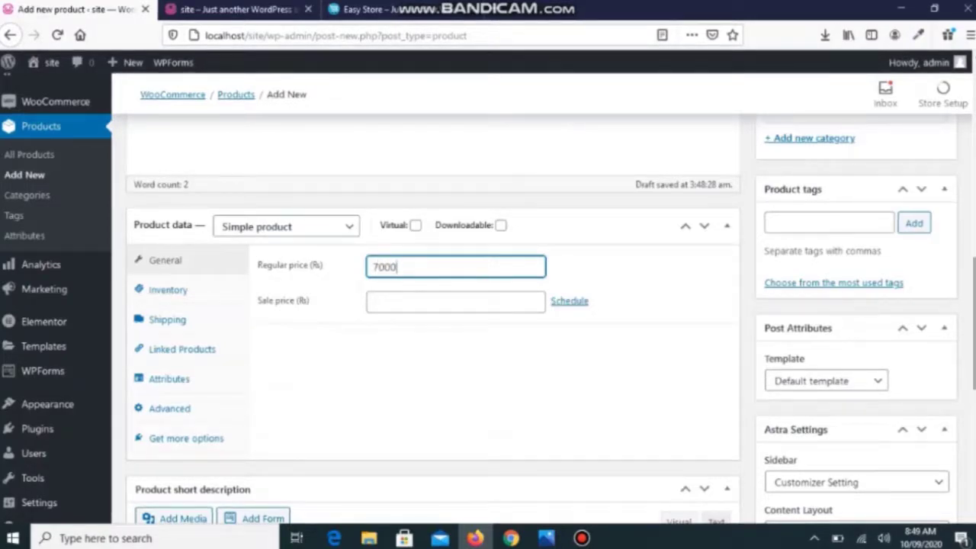
# Show the sale schedule fields in the product data and set the sale price to 6000.
pyautogui.scroll(-2, 488, 305)
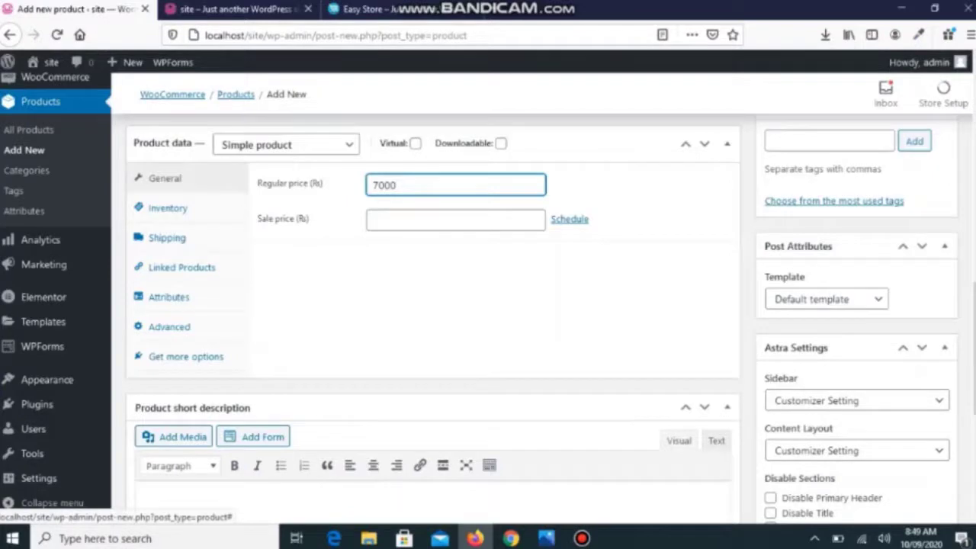
pyautogui.click(569, 219)
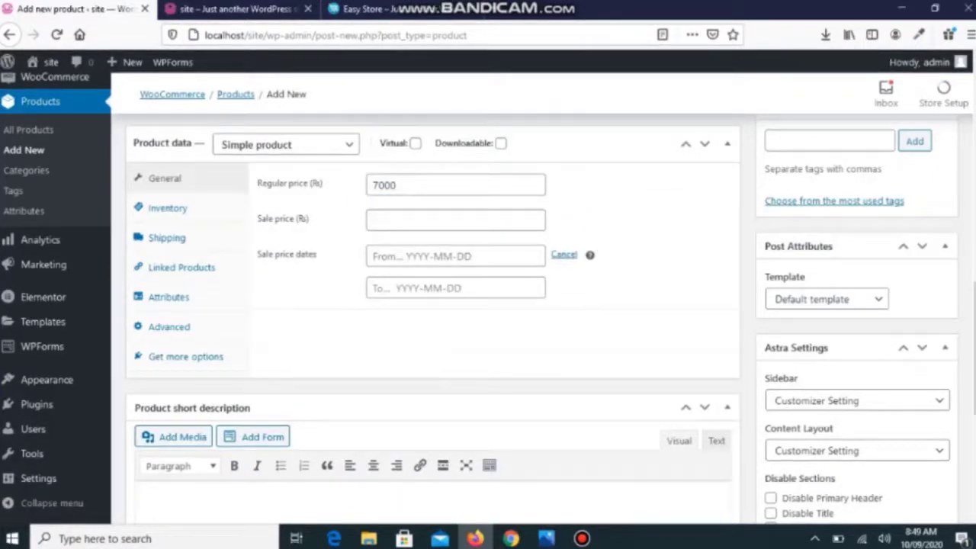
pyautogui.click(455, 219)
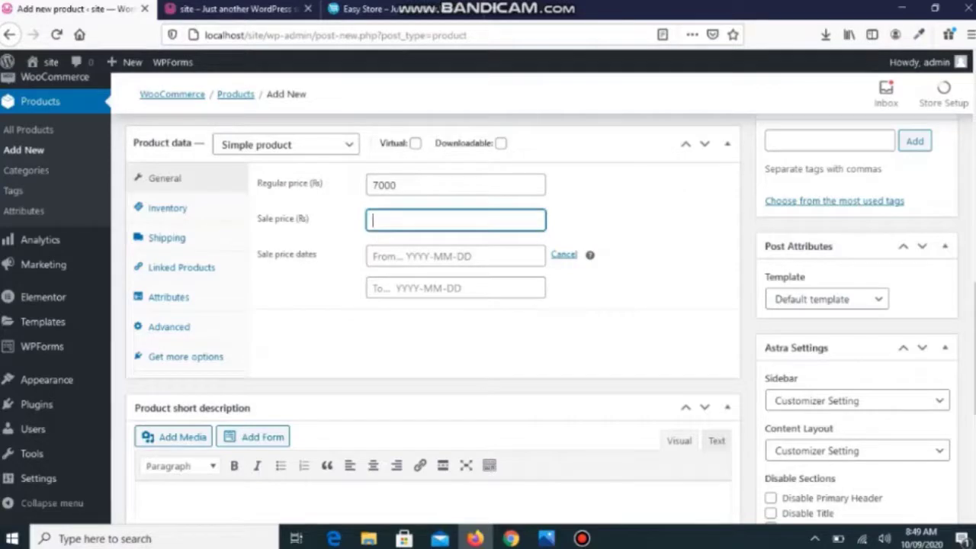
pyautogui.write('6')
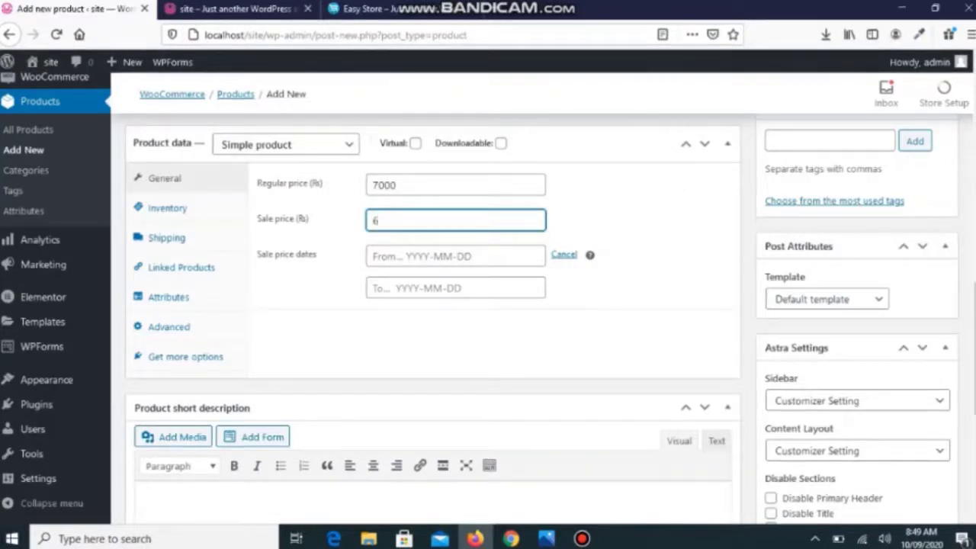
pyautogui.write('000')
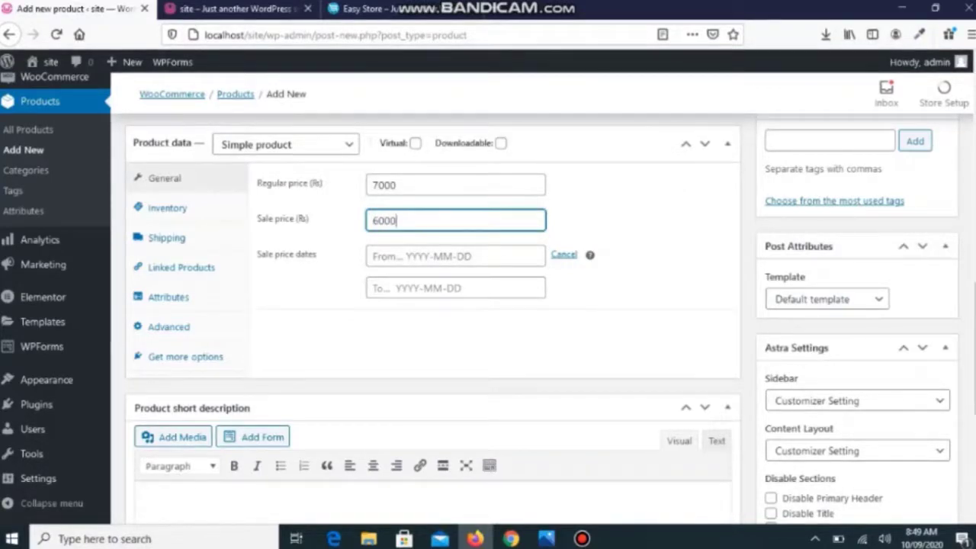
# Schedule the sale price to run from 2020-09-09 to 2020-09-26.
pyautogui.click(455, 256)
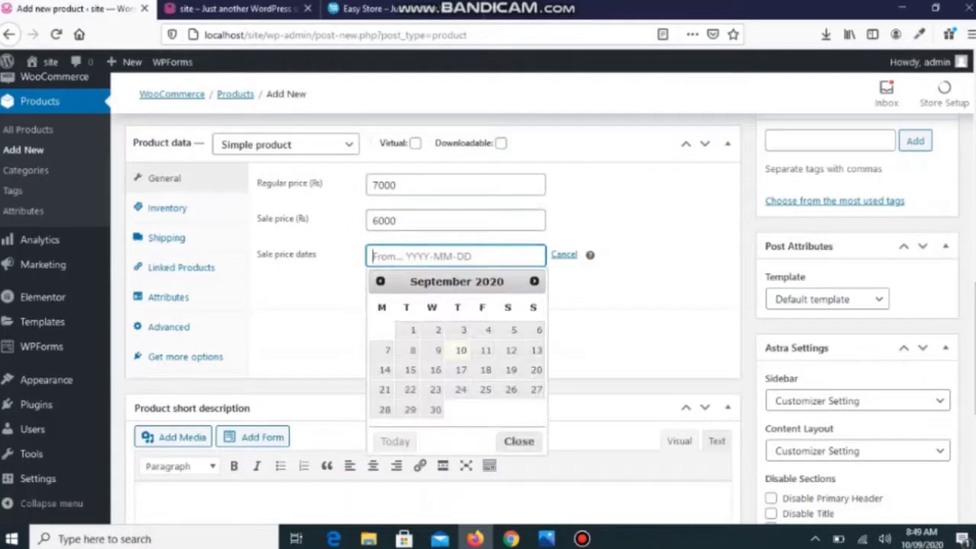
pyautogui.click(438, 350)
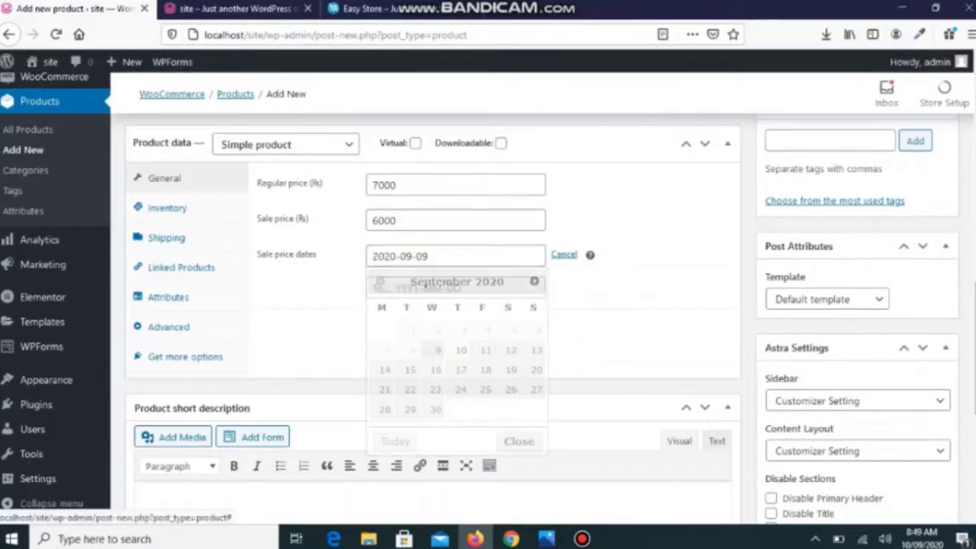
pyautogui.click(455, 288)
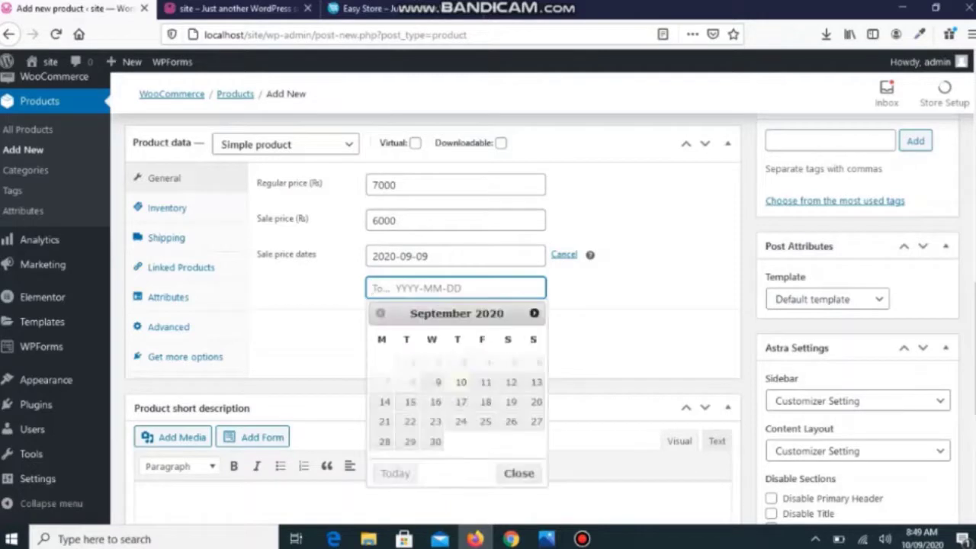
pyautogui.click(511, 422)
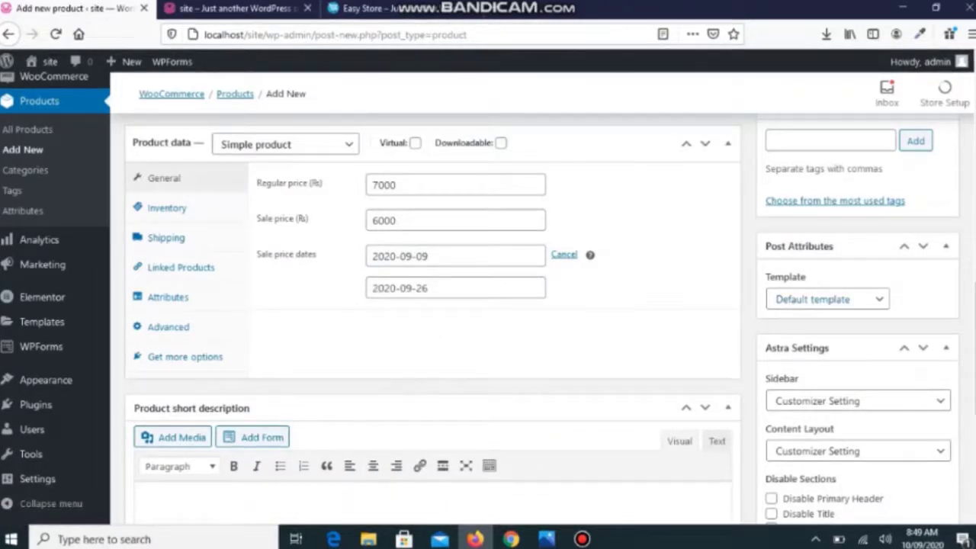
# Upload 5426761-1542982466.jpg from the Desktop's helth folder and set it as the product image.
pyautogui.scroll(-2, 432, 305)
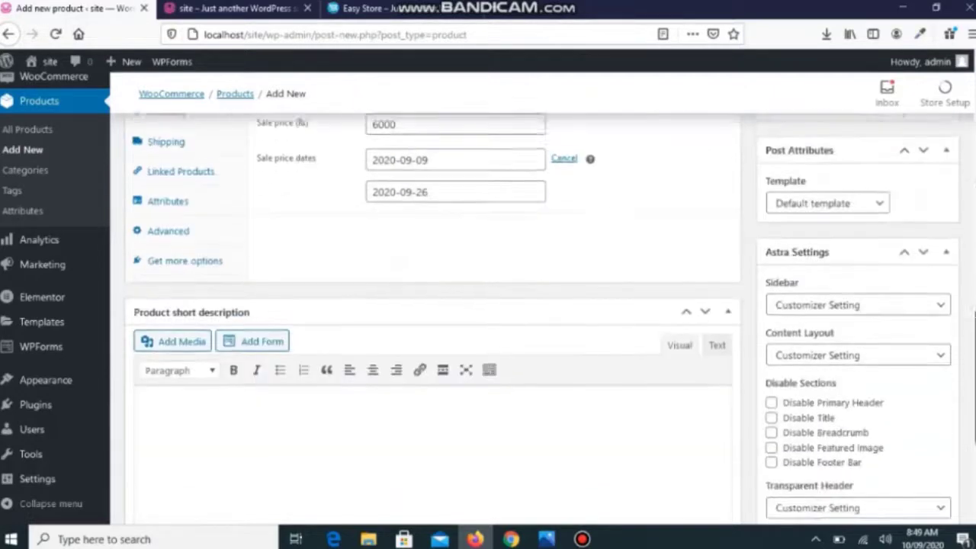
pyautogui.scroll(-3, 432, 305)
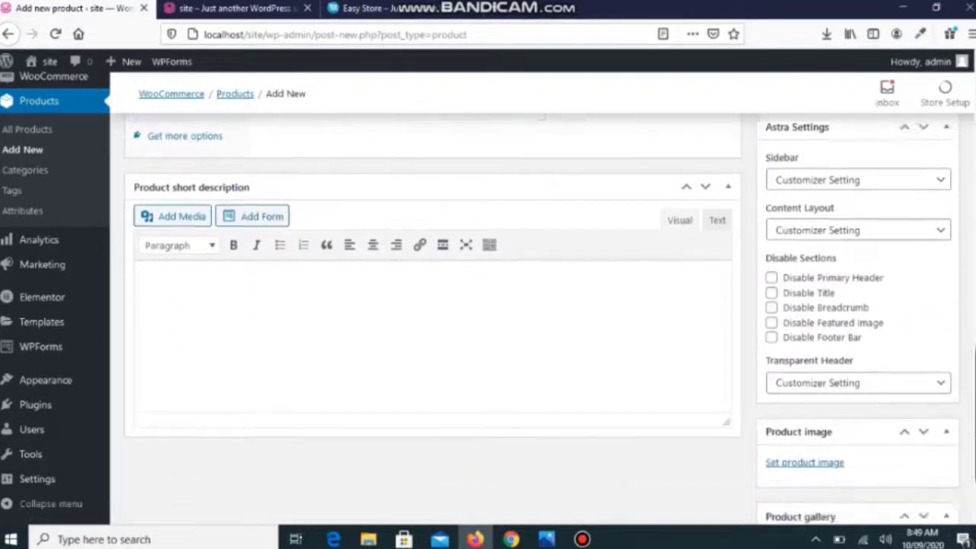
pyautogui.scroll(-2, 432, 305)
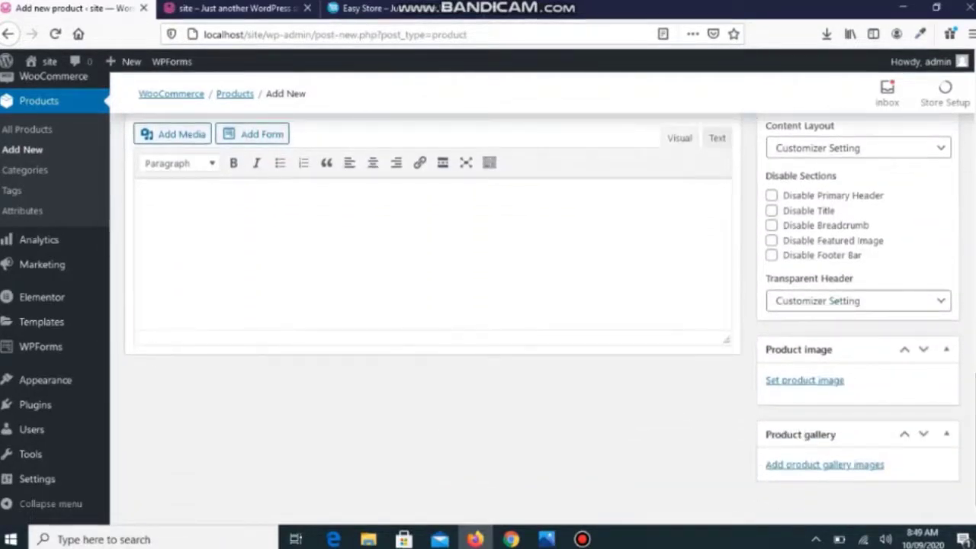
pyautogui.click(805, 380)
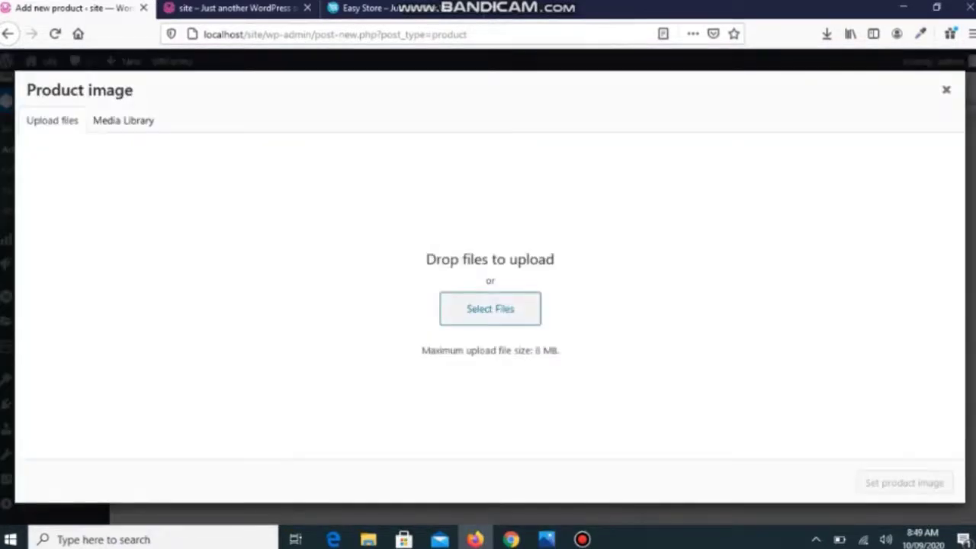
pyautogui.press('Return')
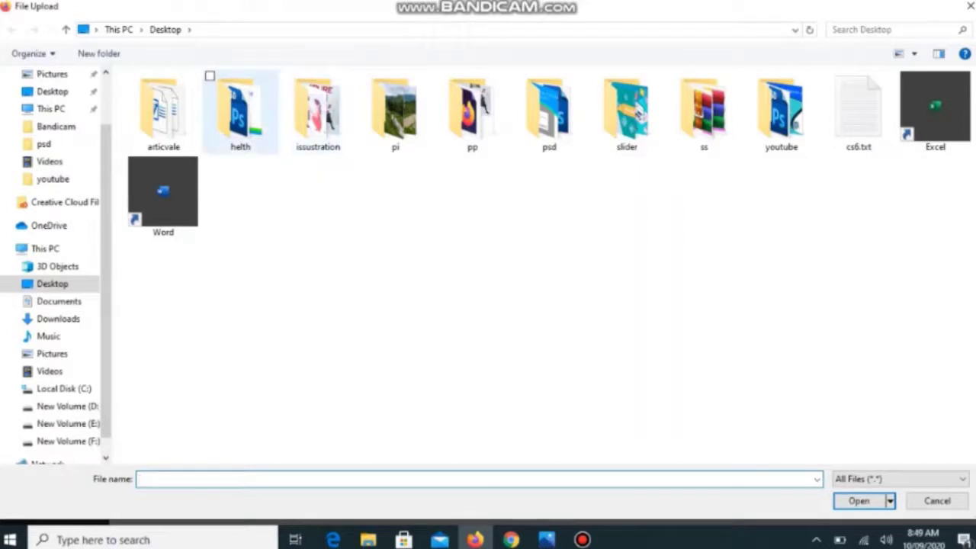
pyautogui.click(249, 93)
pyautogui.doubleClick(240, 111)
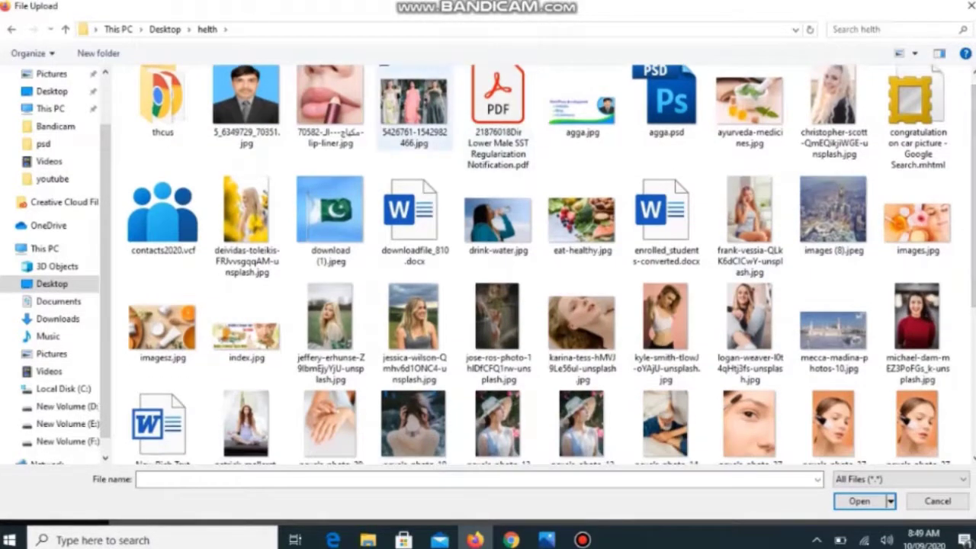
pyautogui.click(414, 118)
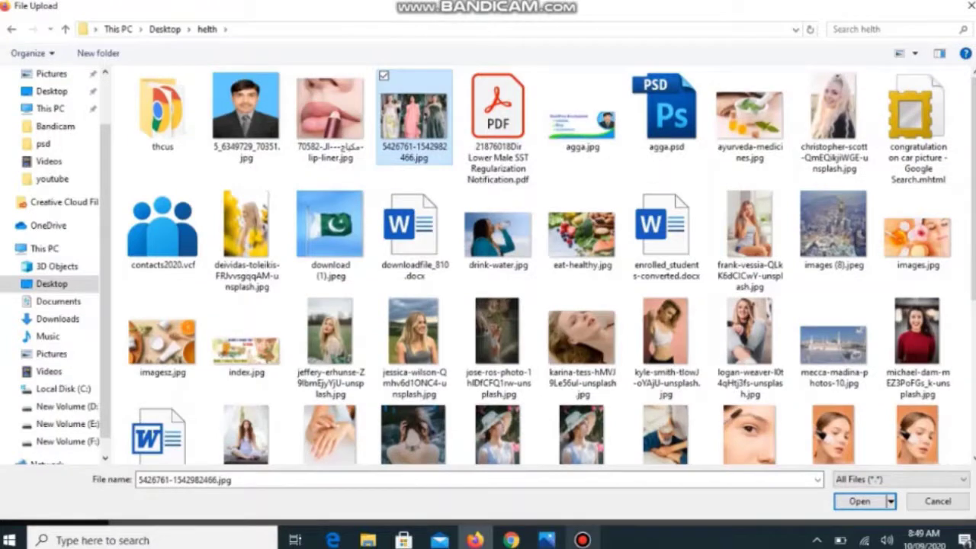
pyautogui.click(859, 501)
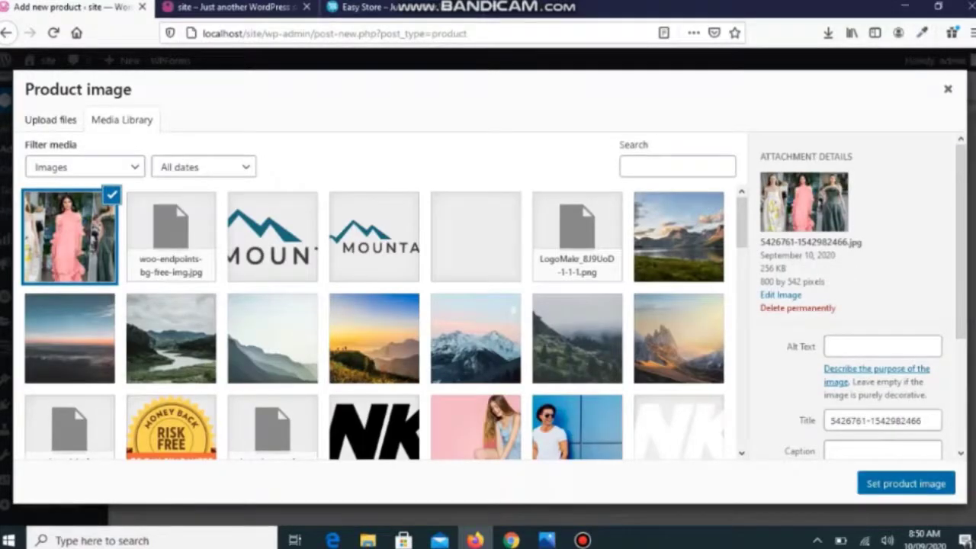
pyautogui.click(905, 483)
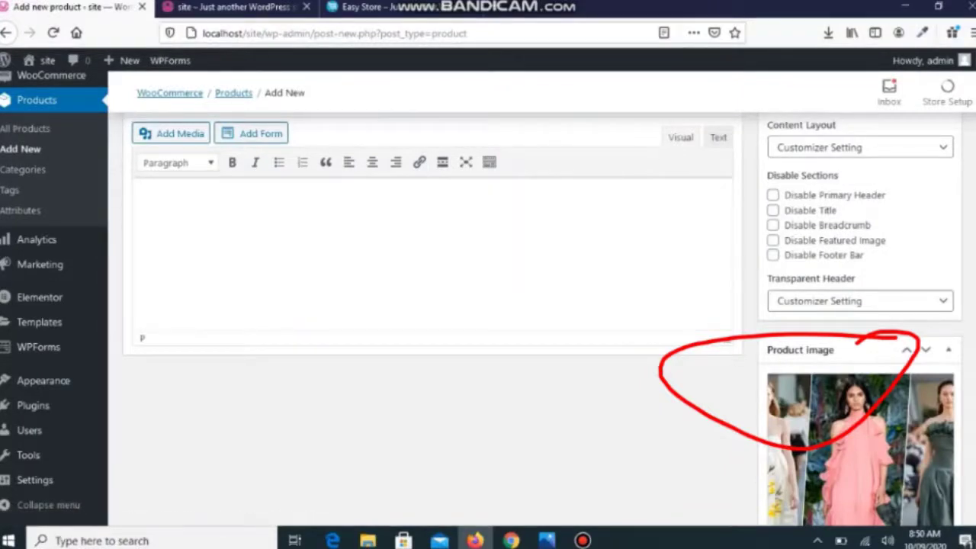
# Enter "womwn dewss" as the product's short description and publish the product.
pyautogui.write('womw')
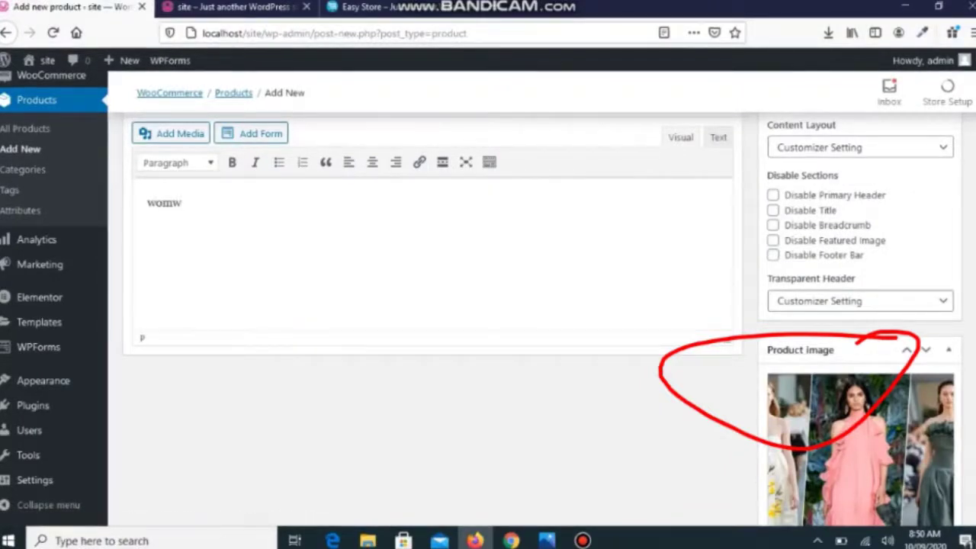
pyautogui.write('n dewss')
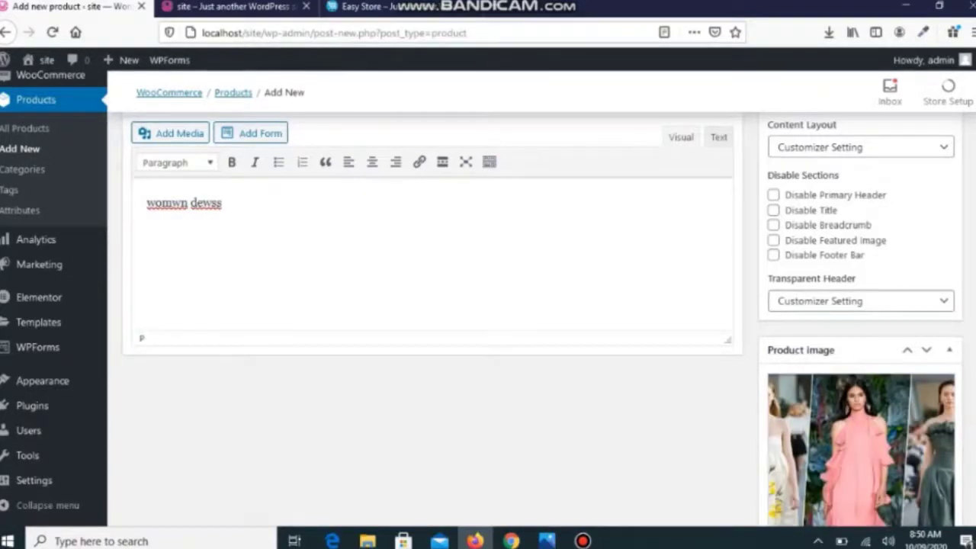
pyautogui.scroll(-3, 488, 305)
pyautogui.scroll(10, 488, 305)
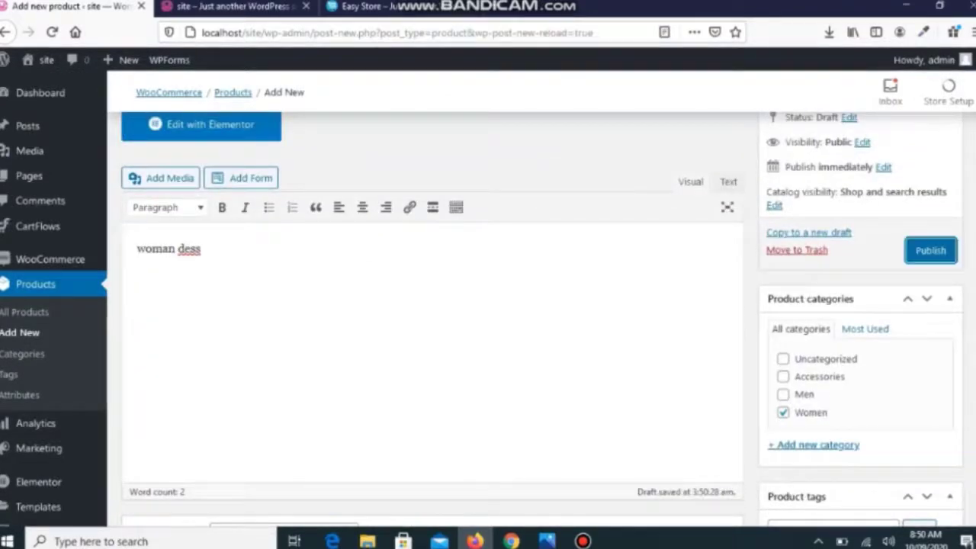
pyautogui.press('Return')
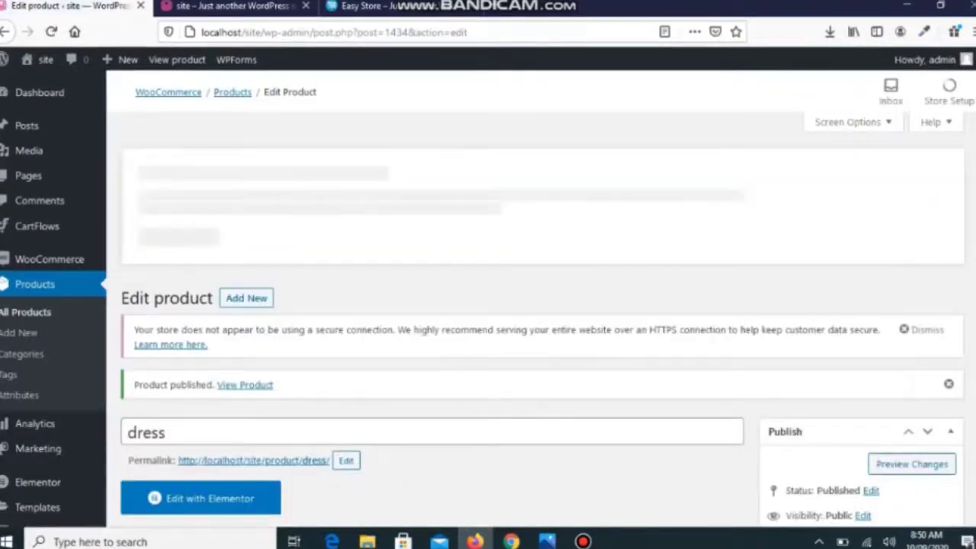
# Open the store's Women category page on the live site and look for the new dress among its products.
pyautogui.click(233, 6)
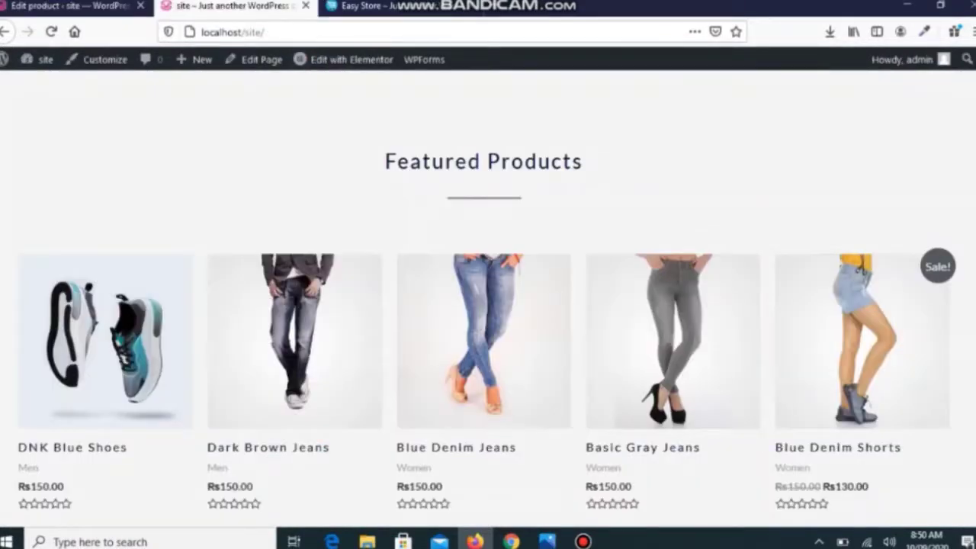
pyautogui.scroll(7, 488, 297)
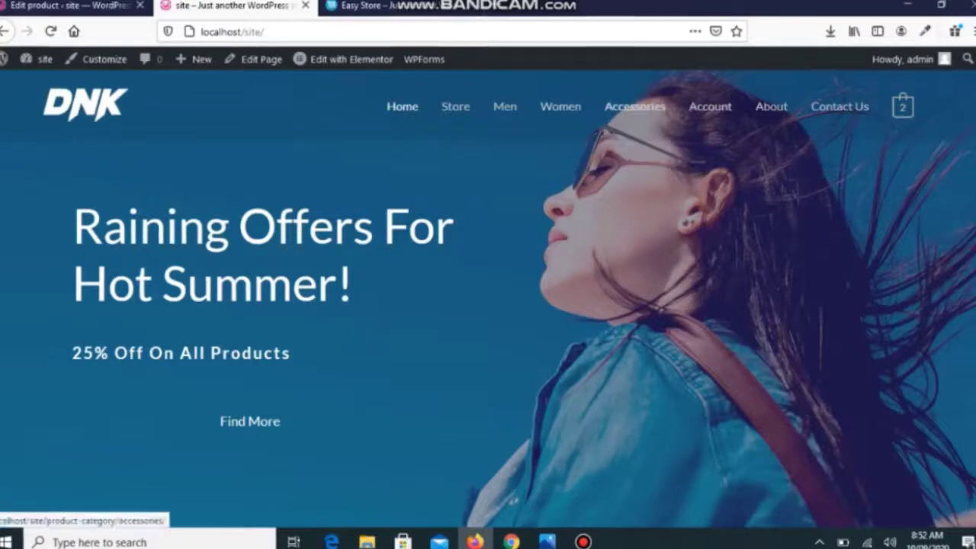
pyautogui.click(560, 106)
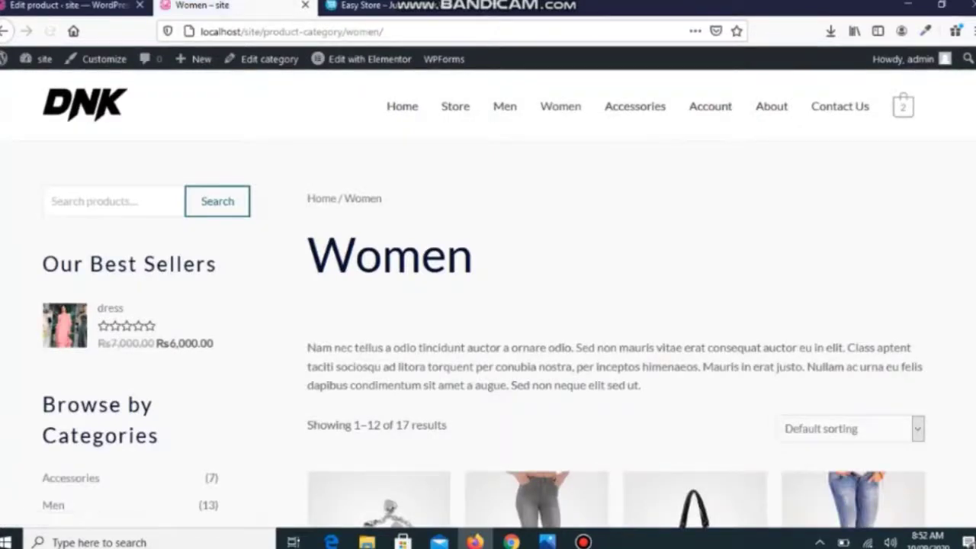
pyautogui.scroll(-5, 488, 305)
pyautogui.scroll(-5, 488, 305)
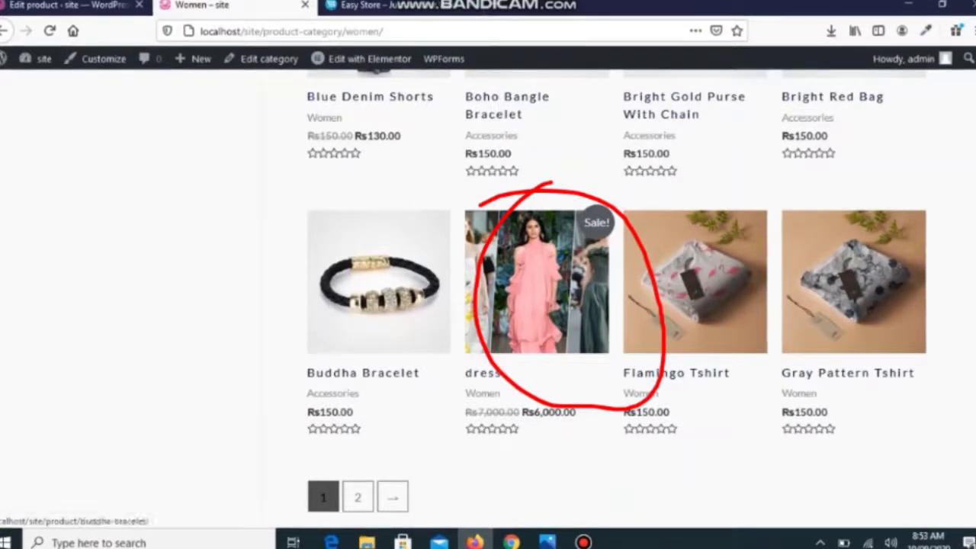
# Return to the WordPress admin, open the list of all products and look through its entries.
pyautogui.click(70, 6)
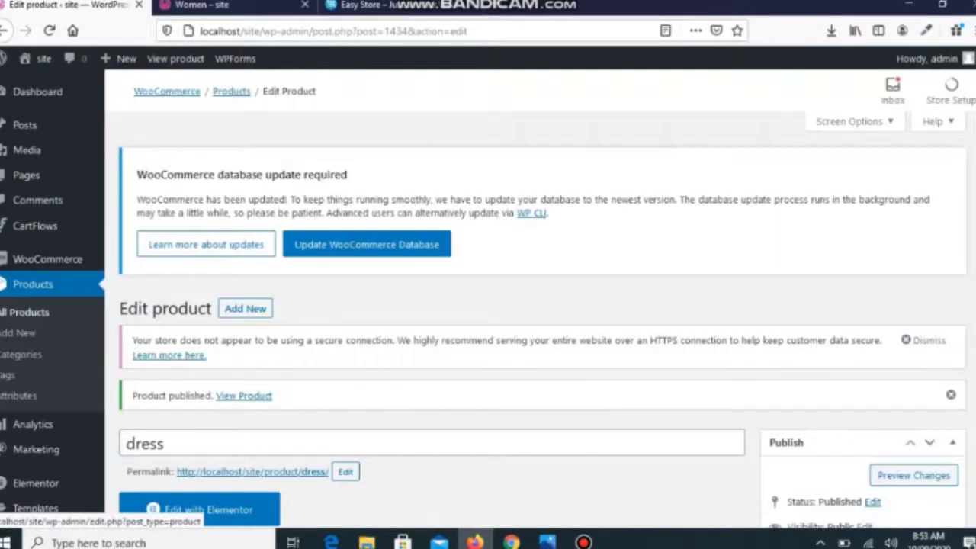
pyautogui.click(25, 312)
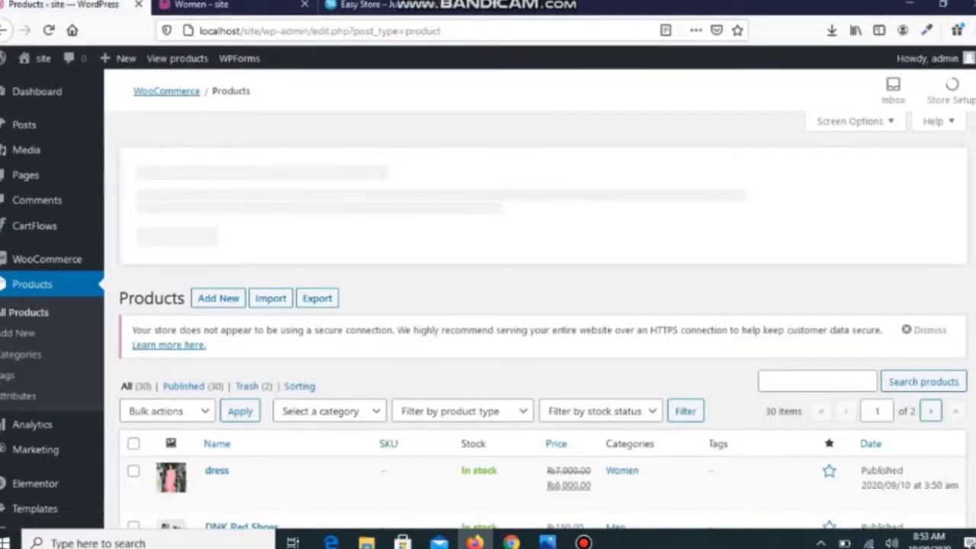
pyautogui.scroll(-3, 534, 320)
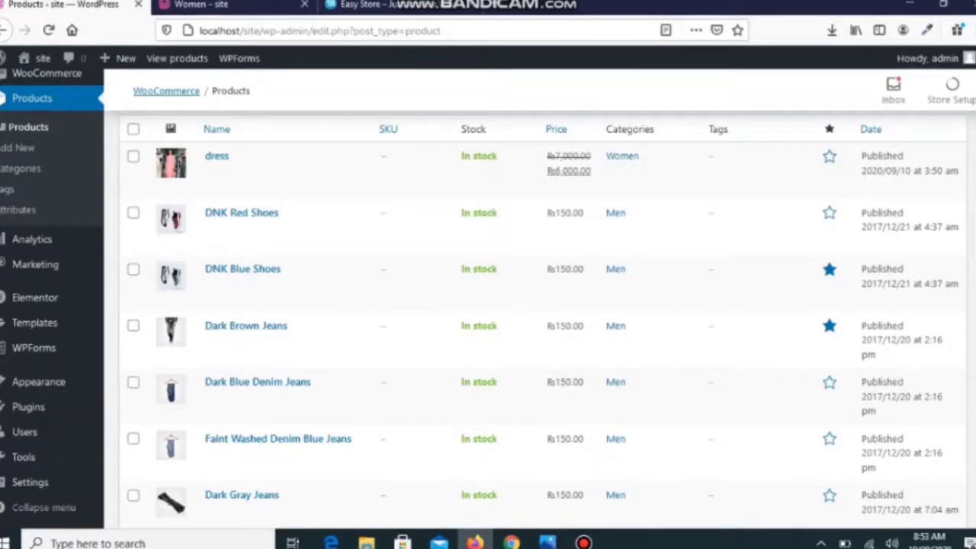
pyautogui.scroll(-2, 534, 320)
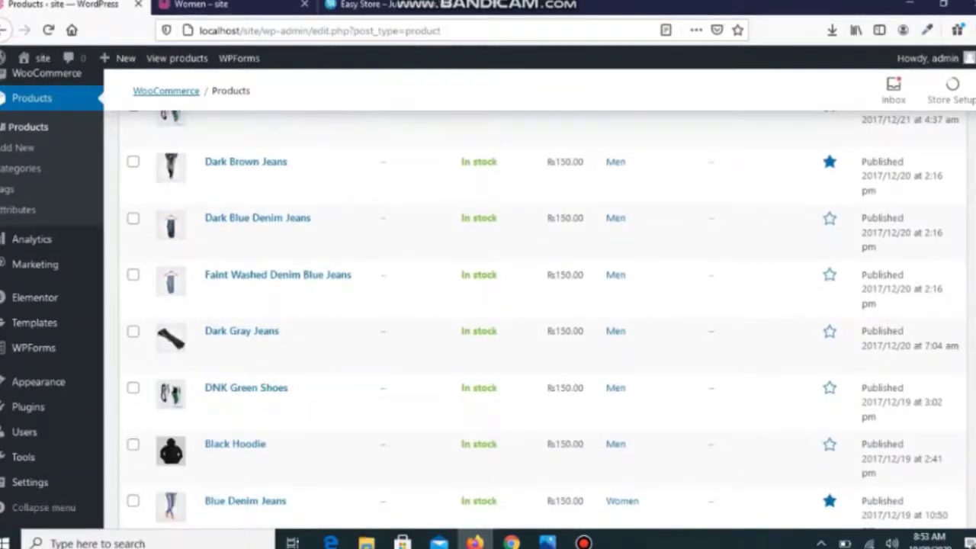
pyautogui.scroll(3, 534, 320)
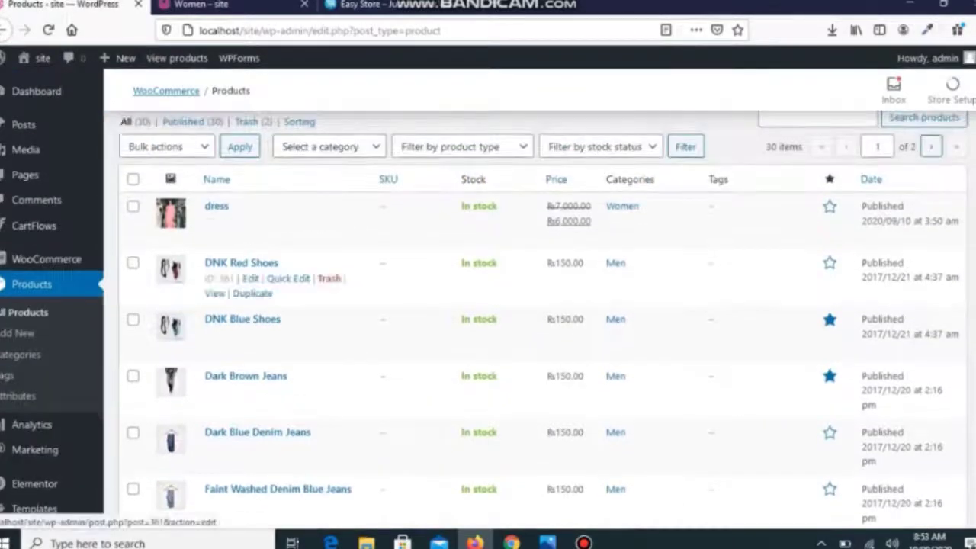
# Move DNK Red Shoes, DNK Blue Shoes, Dark Brown Jeans, Dark Blue Denim Jeans and Faint Washed Denim Blue Jeans to the trash in bulk.
pyautogui.click(133, 262)
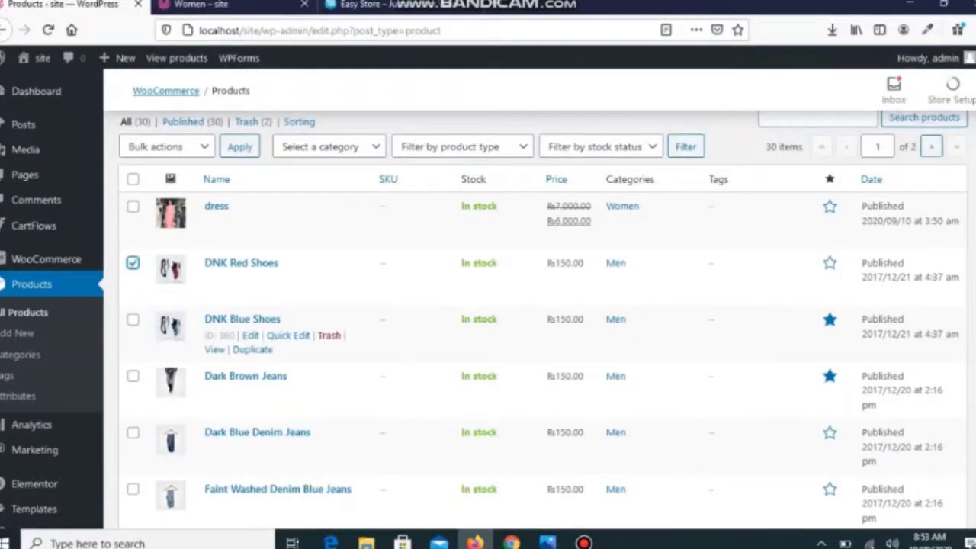
pyautogui.click(133, 319)
pyautogui.click(133, 376)
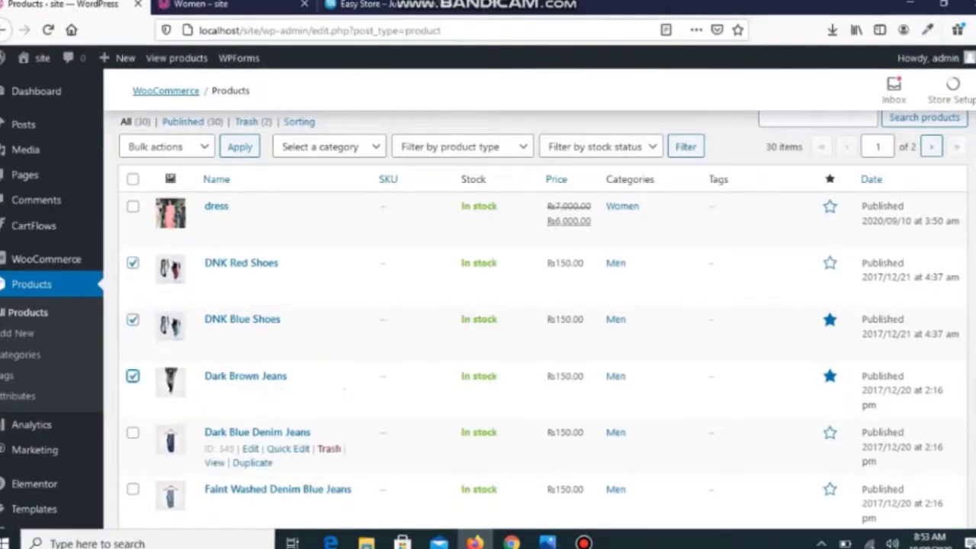
pyautogui.click(132, 433)
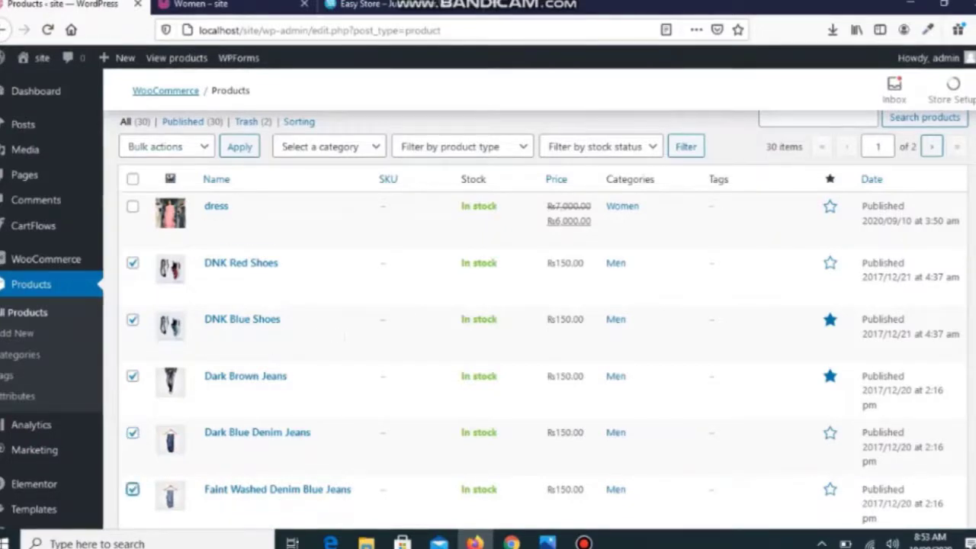
pyautogui.click(166, 146)
pyautogui.click(157, 209)
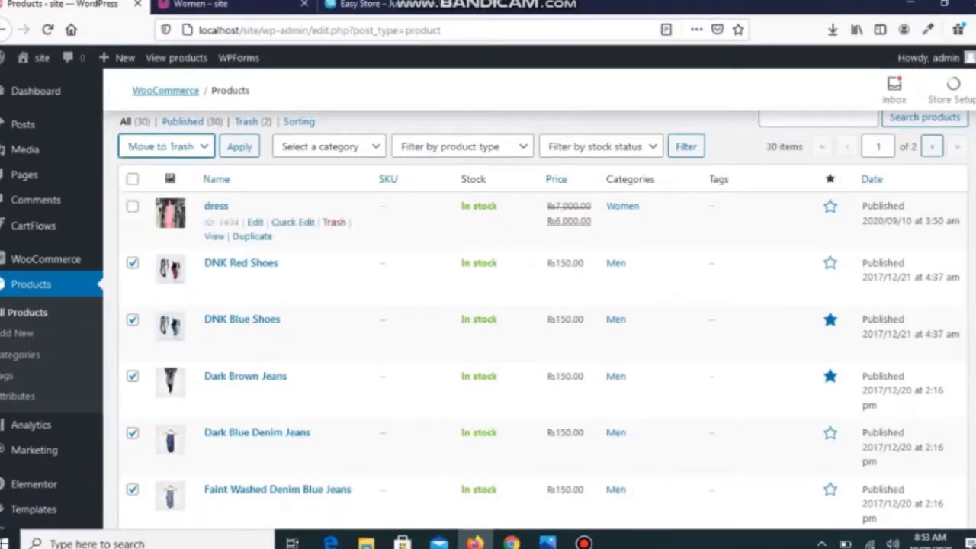
pyautogui.click(240, 146)
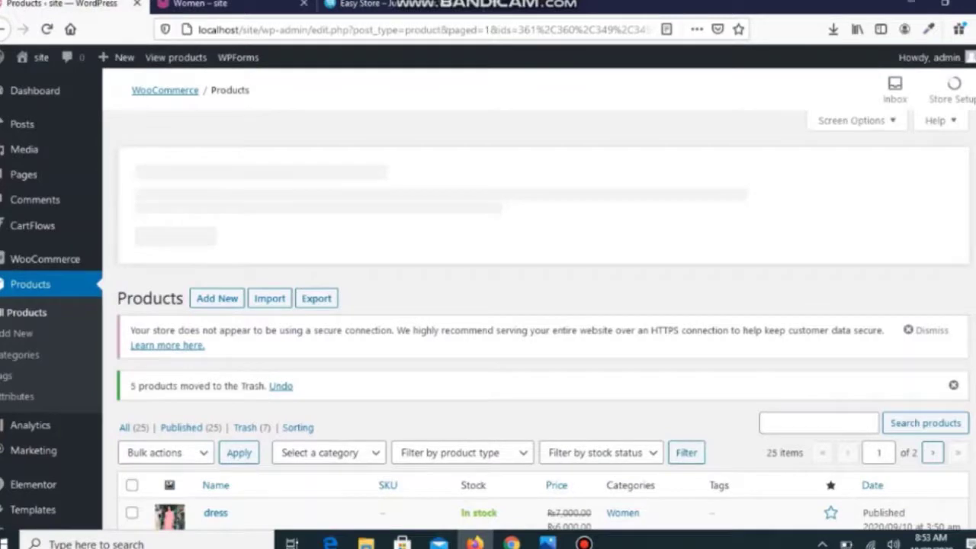
# Review the products remaining in the admin list.
pyautogui.scroll(-5, 533, 305)
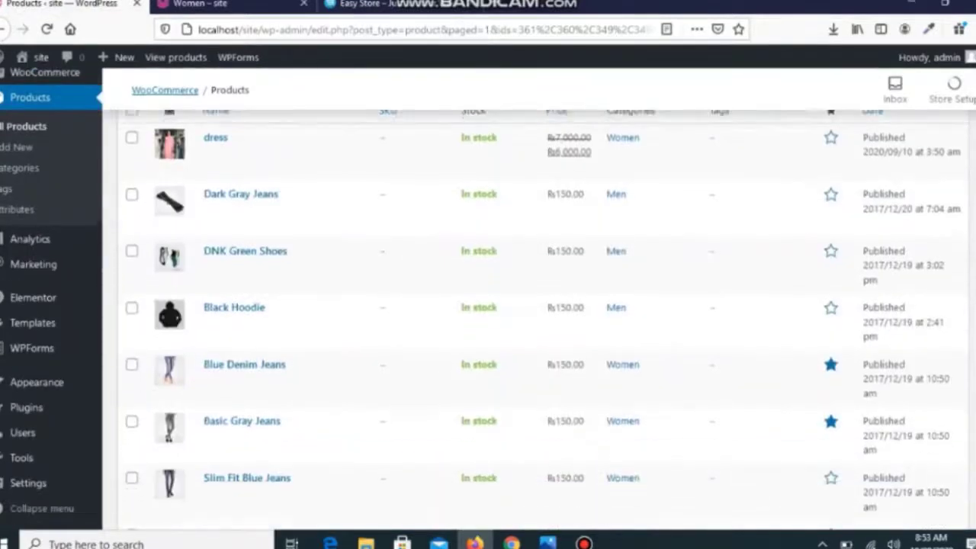
pyautogui.scroll(-3, 534, 305)
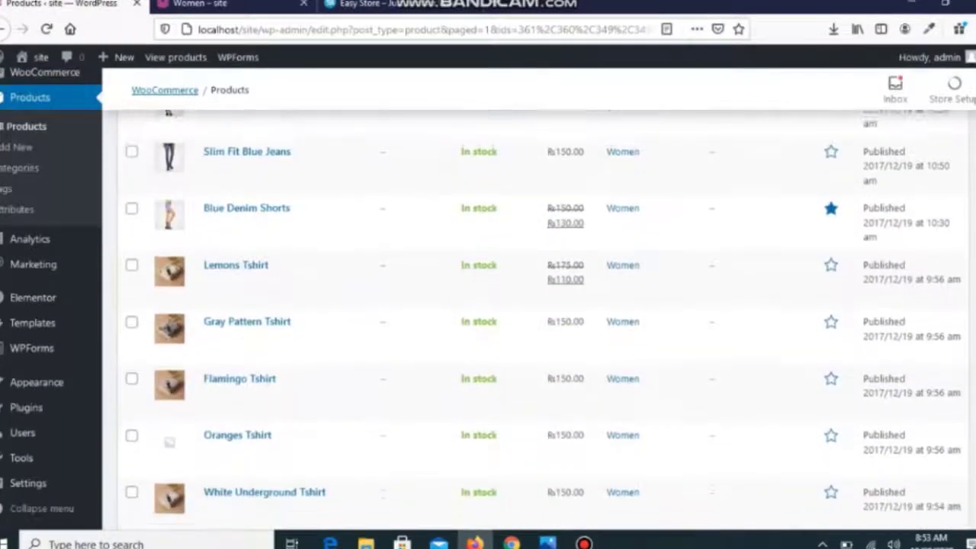
pyautogui.scroll(10, 534, 305)
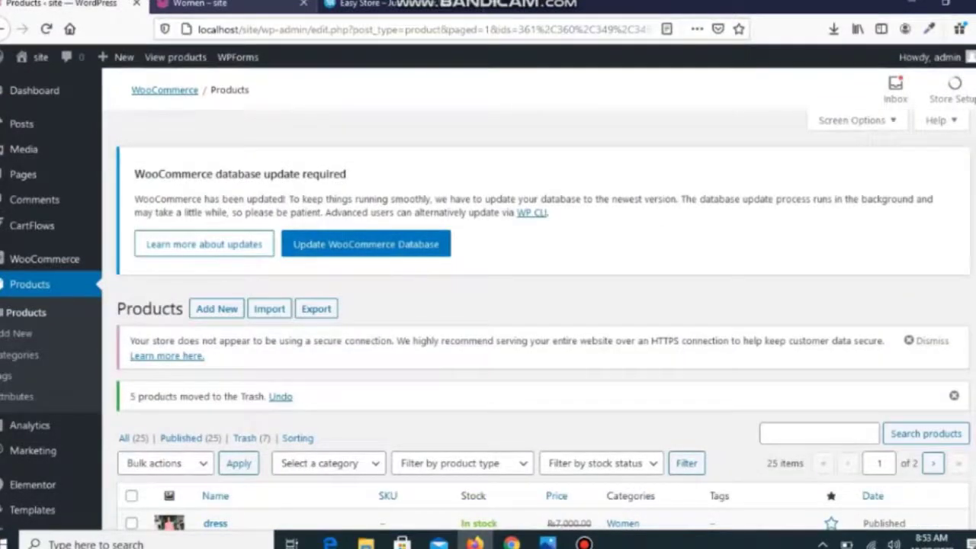
# Switch to the live store and examine its home page, including the promotional banners and product sections.
pyautogui.hotkey('ctrl', 'Tab')
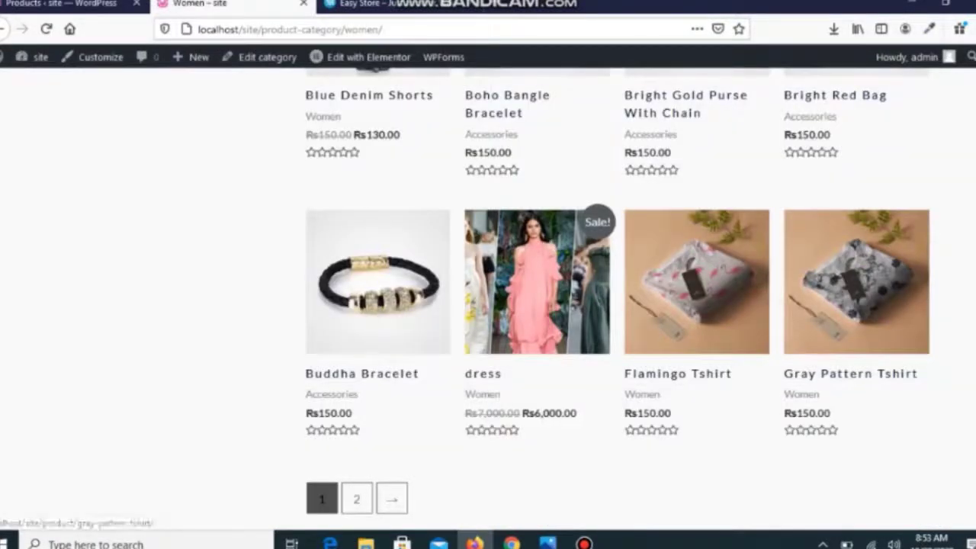
pyautogui.scroll(8, 488, 305)
pyautogui.scroll(3, 488, 305)
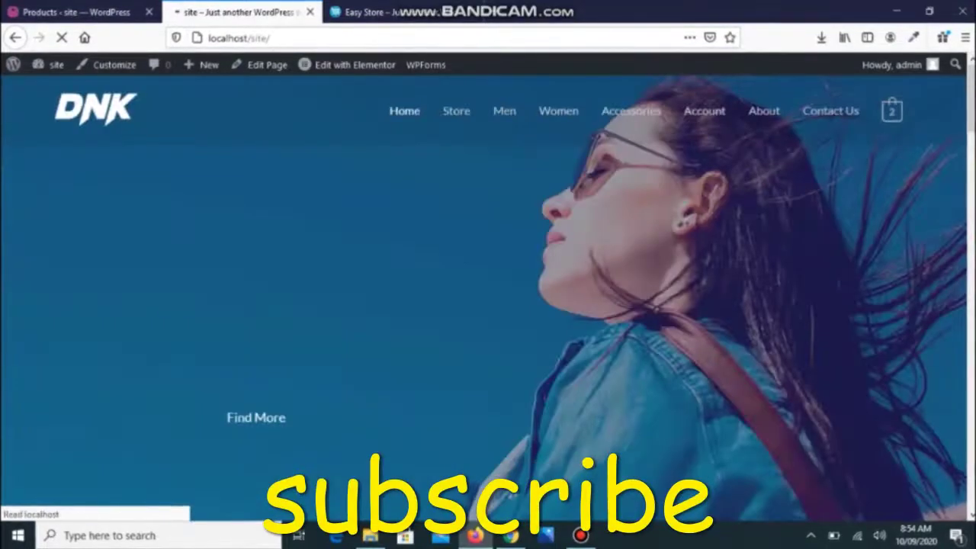
pyautogui.scroll(-8, 488, 297)
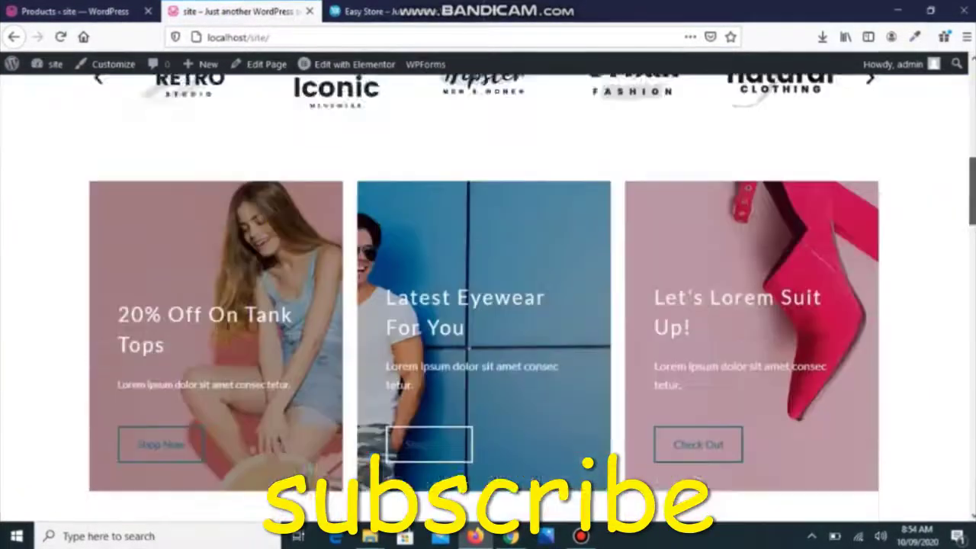
pyautogui.scroll(-10, 488, 297)
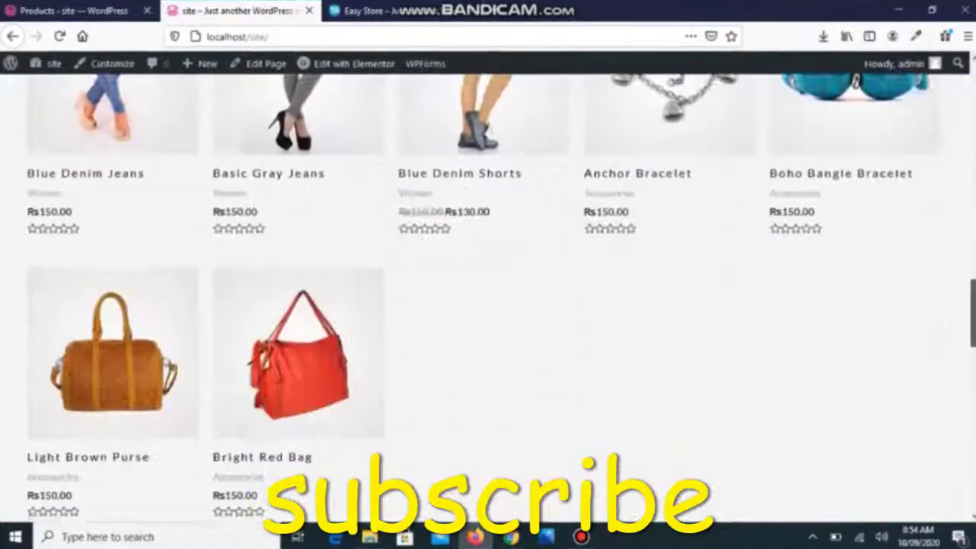
pyautogui.scroll(-10, 488, 297)
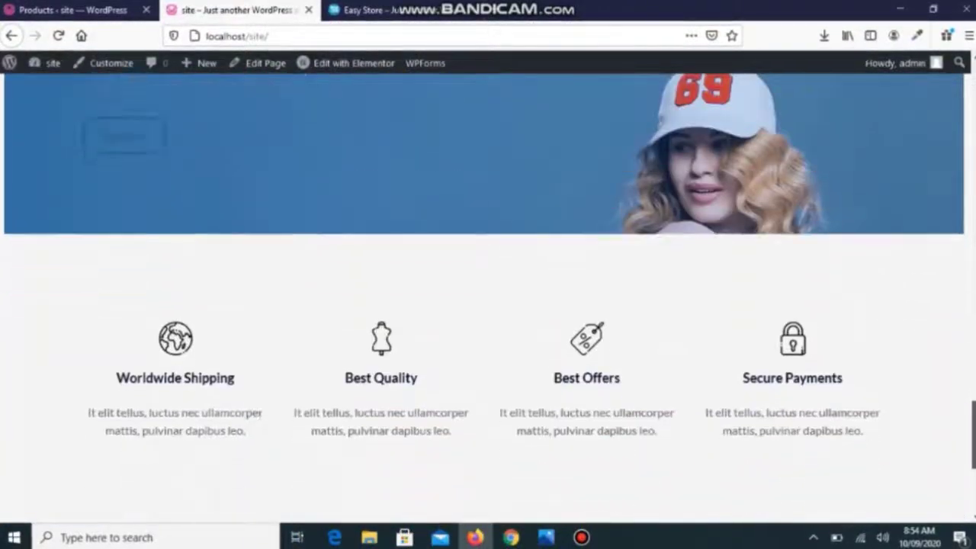
# Finish looking over the home page, open the Store page and look through its product listings and category sidebar.
pyautogui.scroll(-3, 488, 298)
pyautogui.scroll(12, 488, 297)
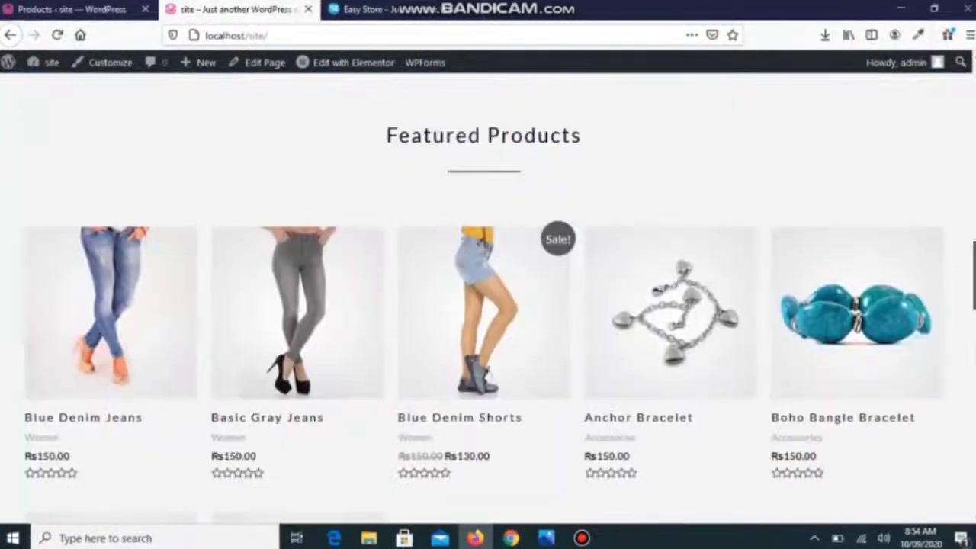
pyautogui.scroll(10, 487, 297)
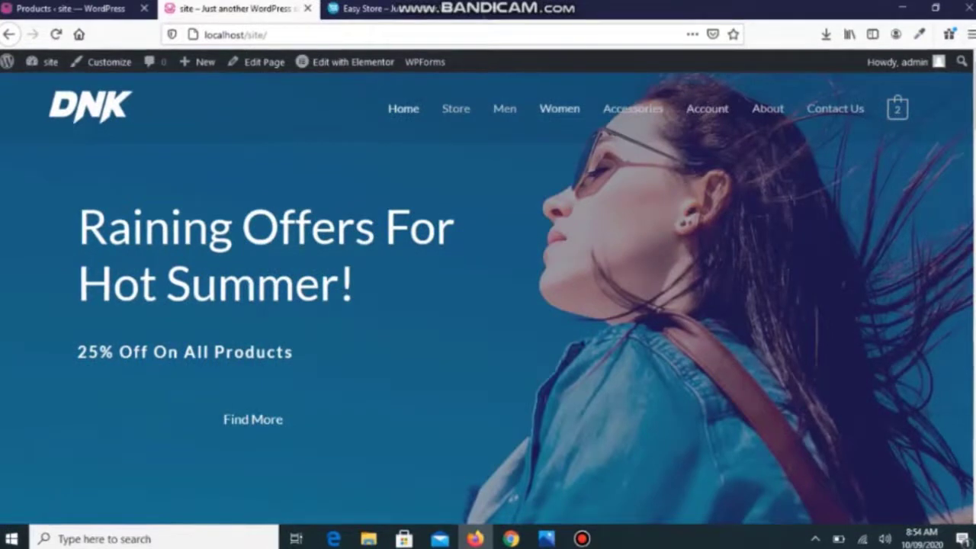
pyautogui.click(456, 109)
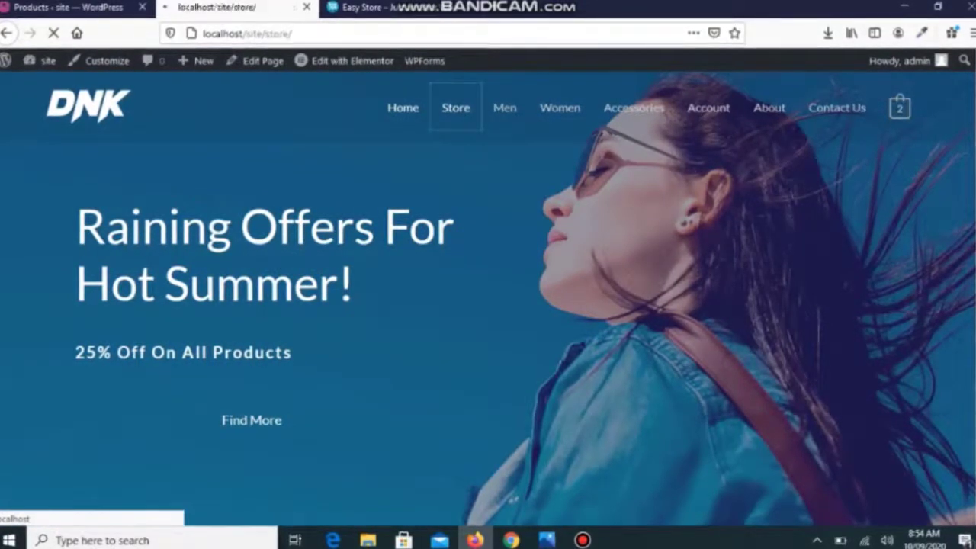
pyautogui.scroll(-1, 487, 297)
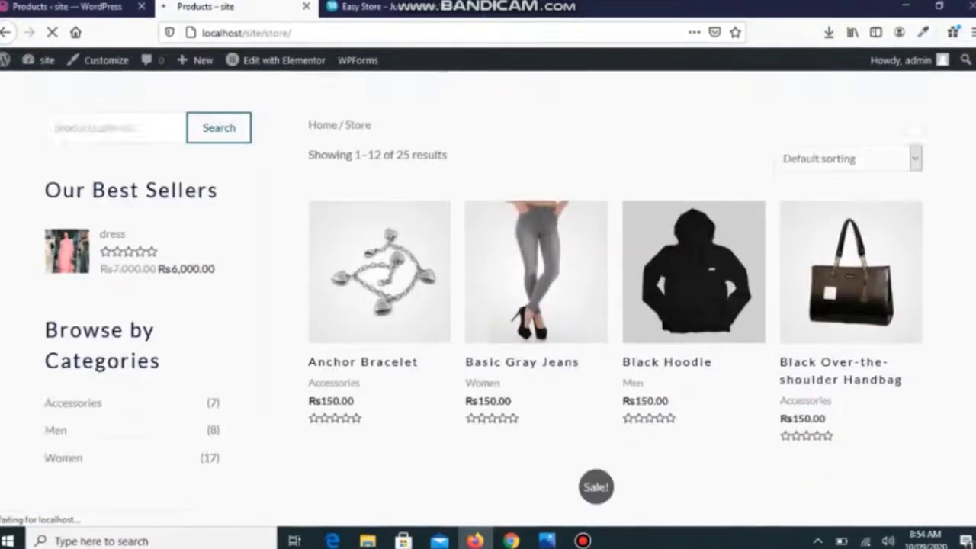
pyautogui.scroll(-5, 488, 305)
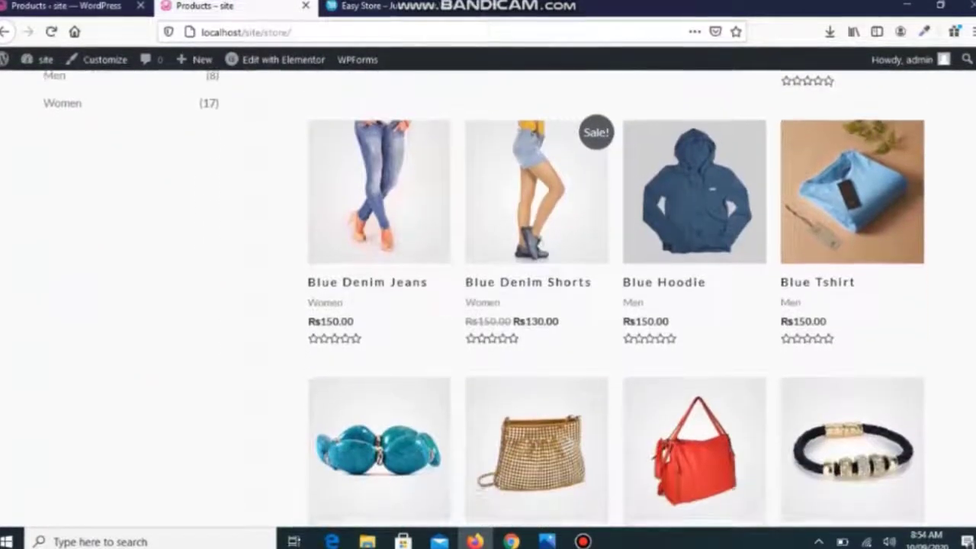
pyautogui.scroll(-5, 488, 305)
pyautogui.scroll(7, 488, 305)
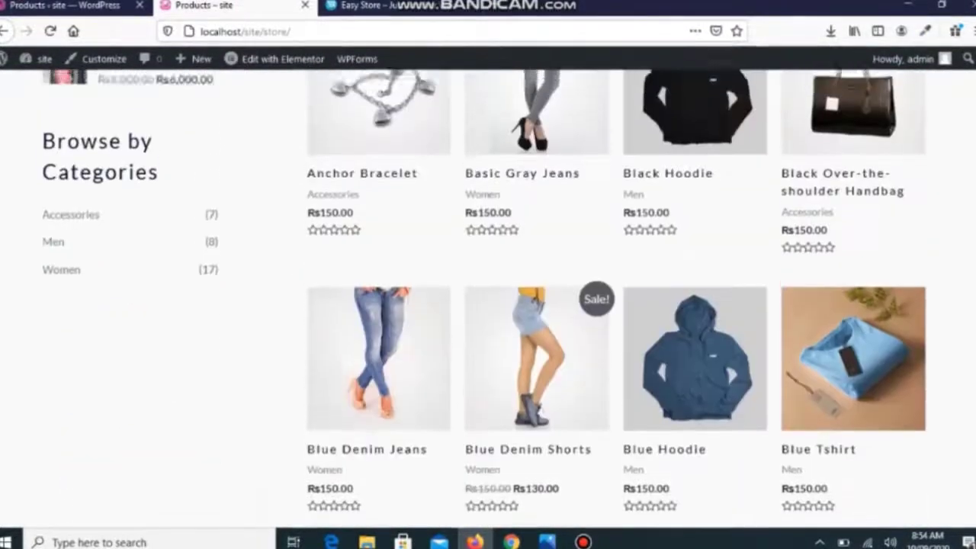
pyautogui.scroll(4, 488, 305)
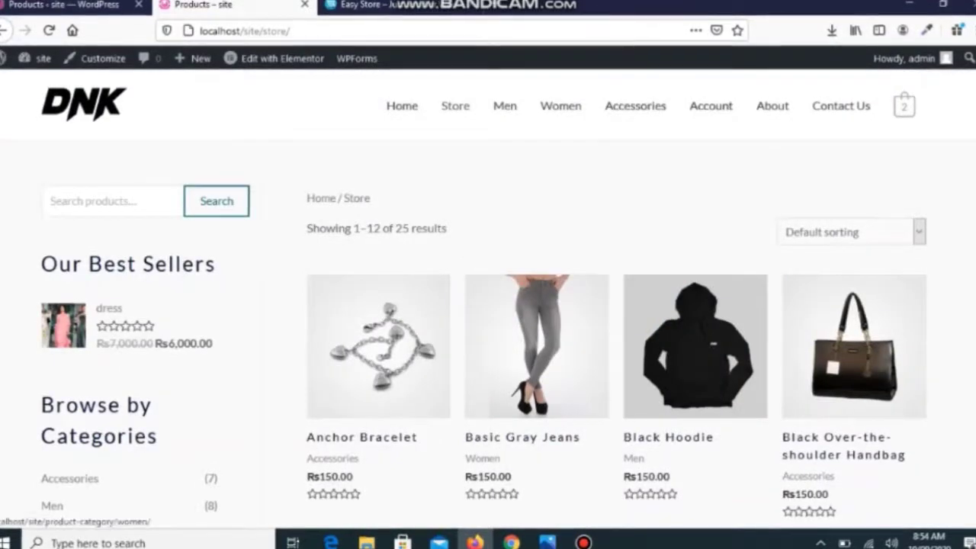
# Open the store's Women category page to check its products.
pyautogui.click(560, 106)
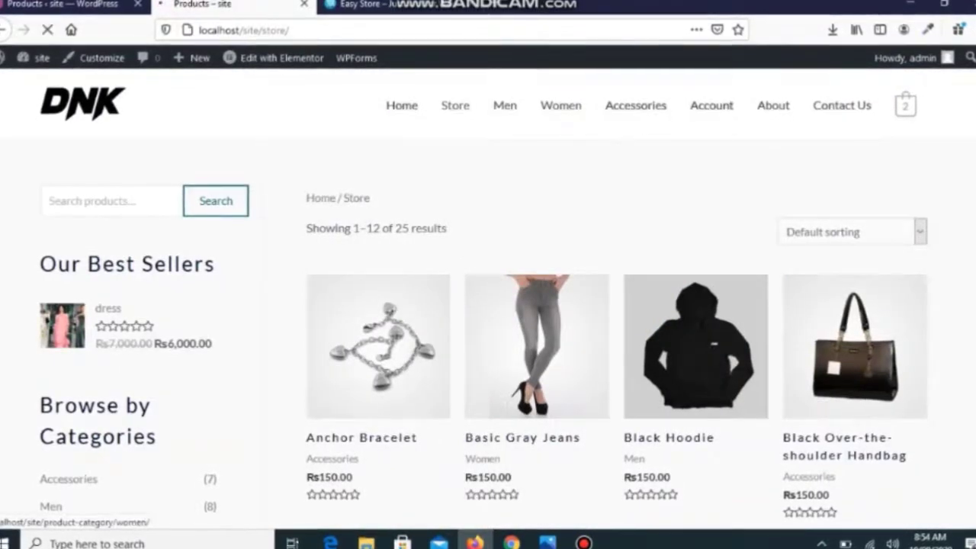